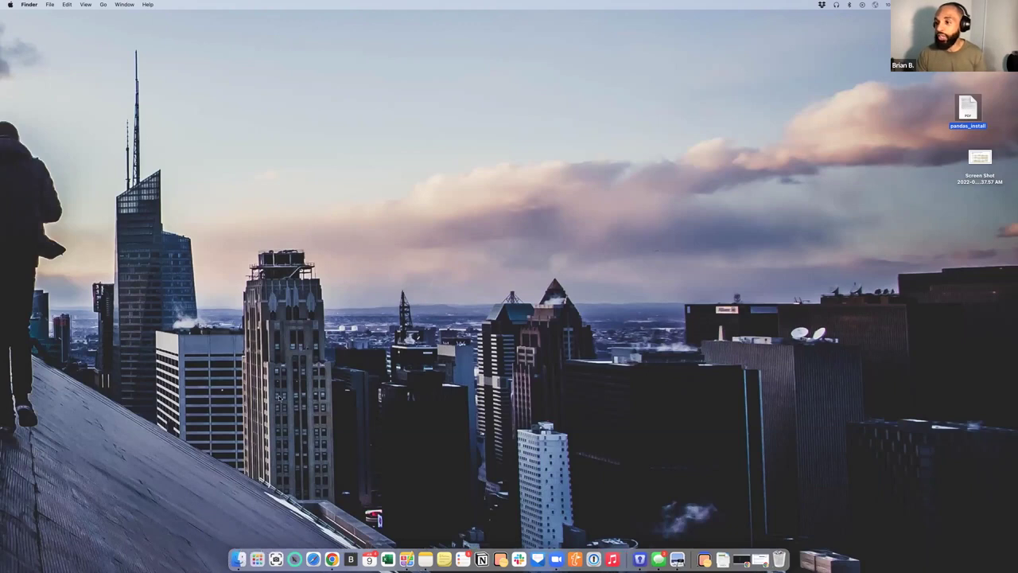
# Open the Documents folder in Finder, add a second Finder window, and nudge the Work folder within Documents.
pyautogui.click(238, 557)
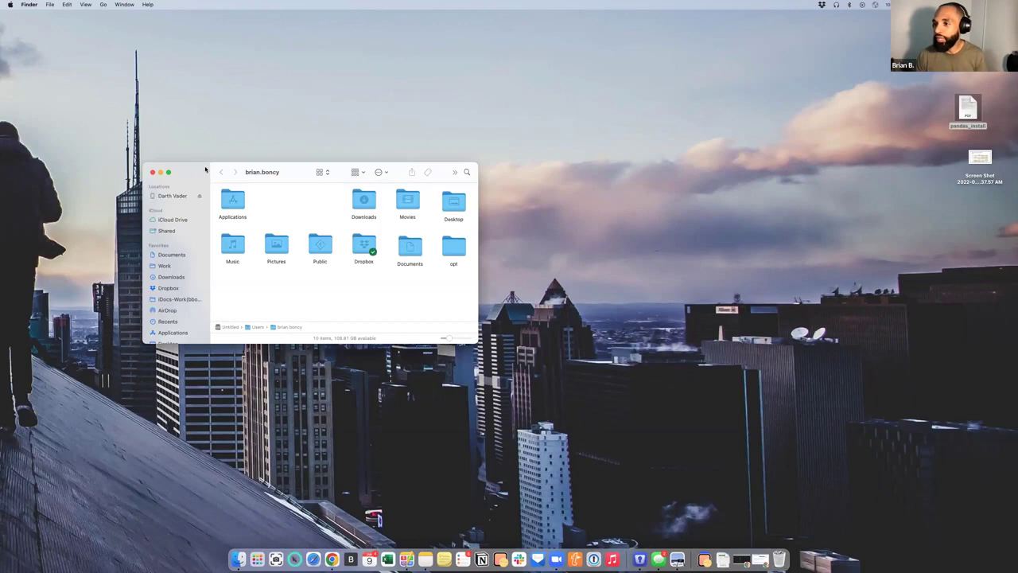
pyautogui.click(165, 255)
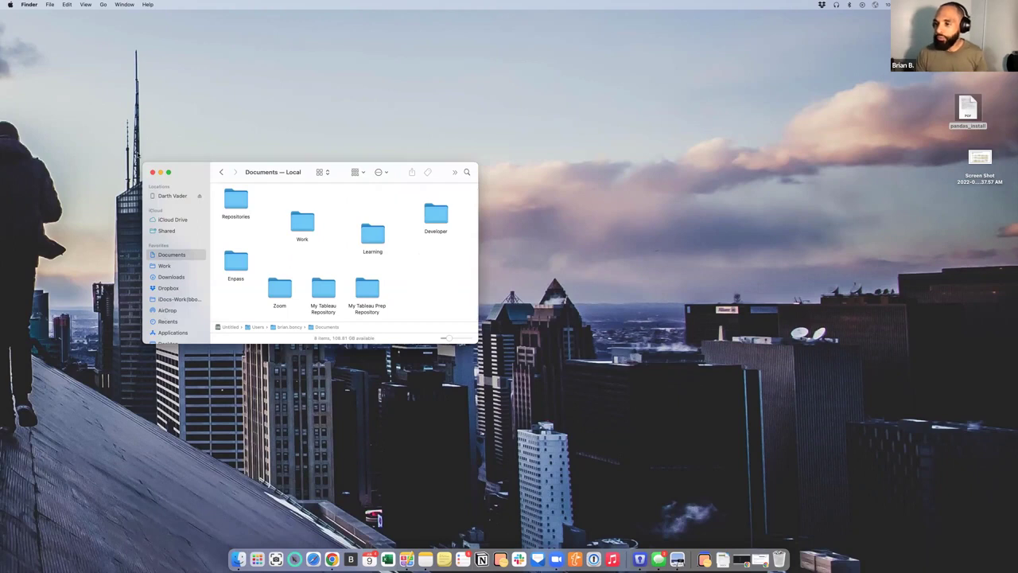
pyautogui.press('super+n')
pyautogui.moveTo(302, 223)
pyautogui.mouseDown()
pyautogui.moveTo(681, 312)
pyautogui.moveTo(718, 344)
pyautogui.moveTo(313, 212)
pyautogui.mouseUp()
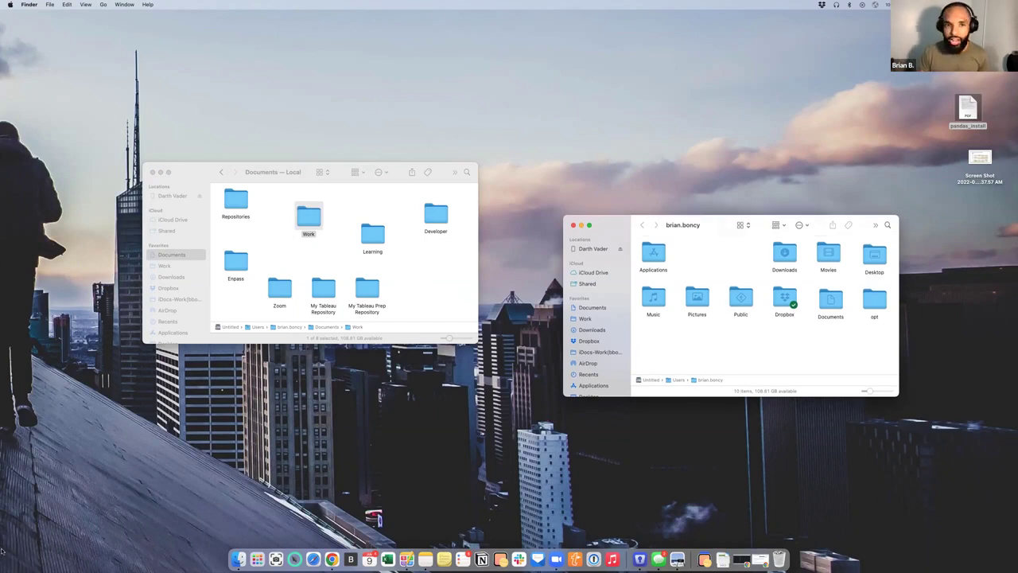
# Bring up the Chrome window, move it aside, and minimize it.
pyautogui.click(328, 557)
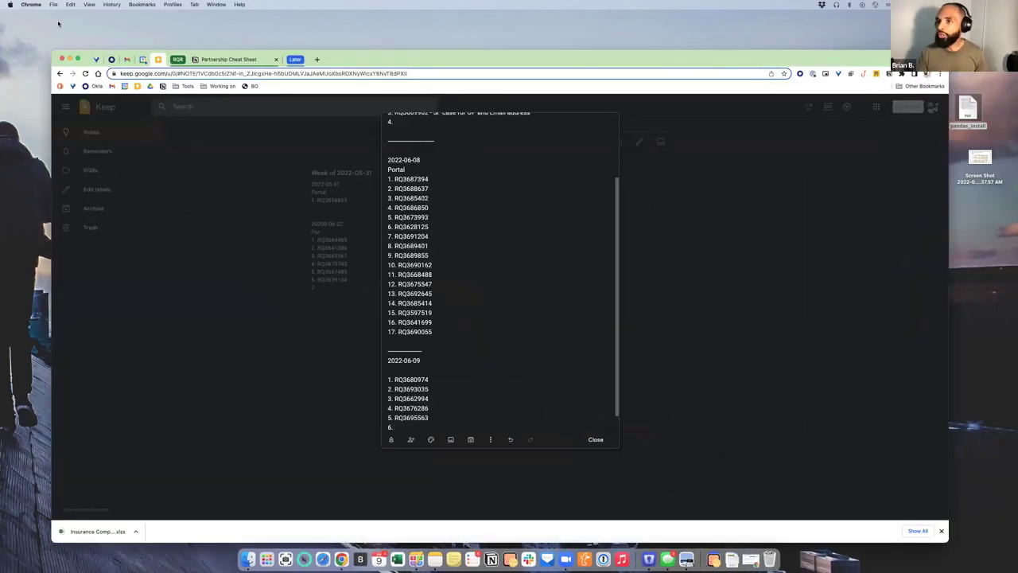
pyautogui.moveTo(492, 52); pyautogui.dragTo(622, 70)
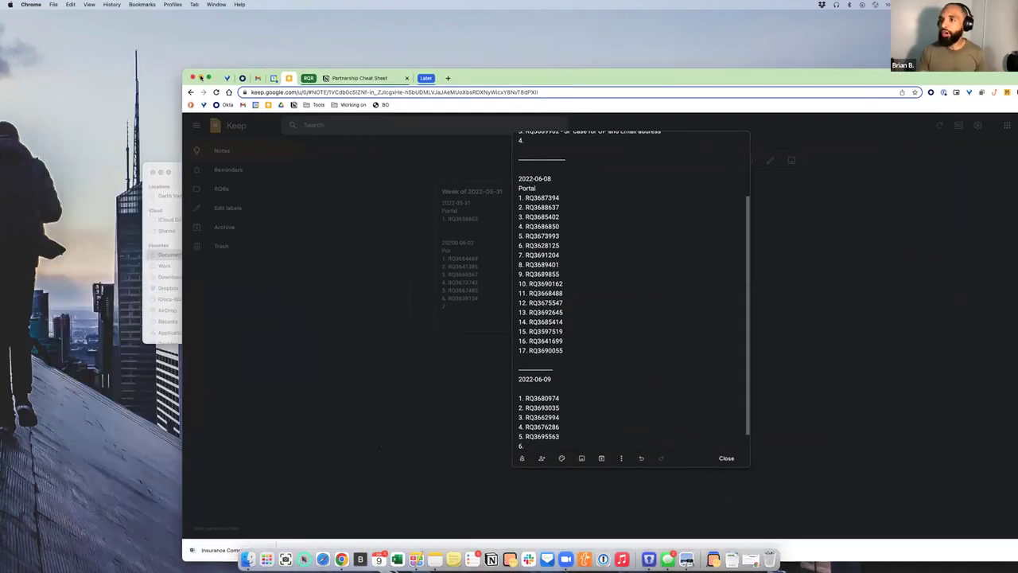
pyautogui.press('super+m')
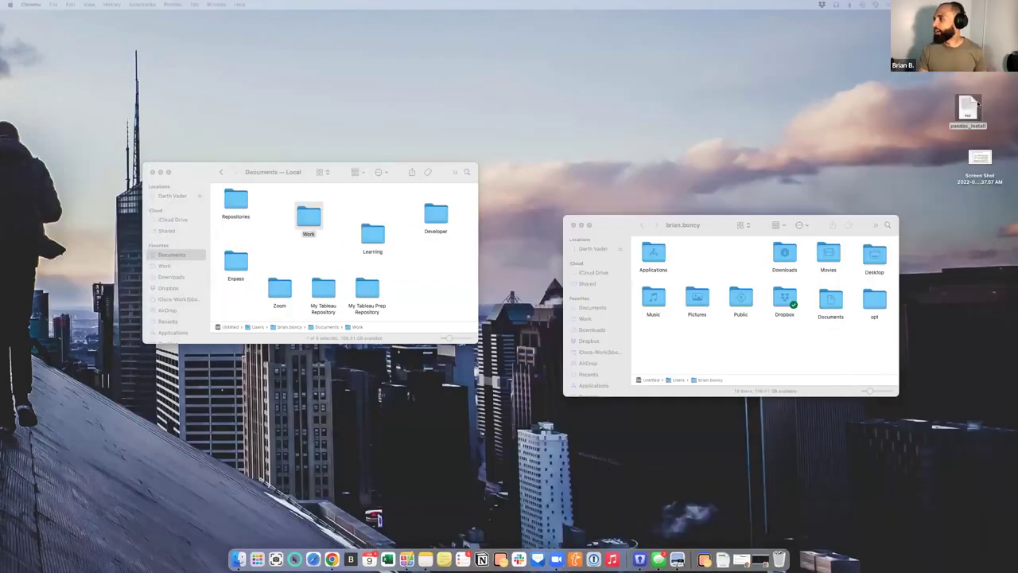
# Reposition the pandas_install PDF on the desktop and close the Finder window showing the home folder.
pyautogui.click(964, 110)
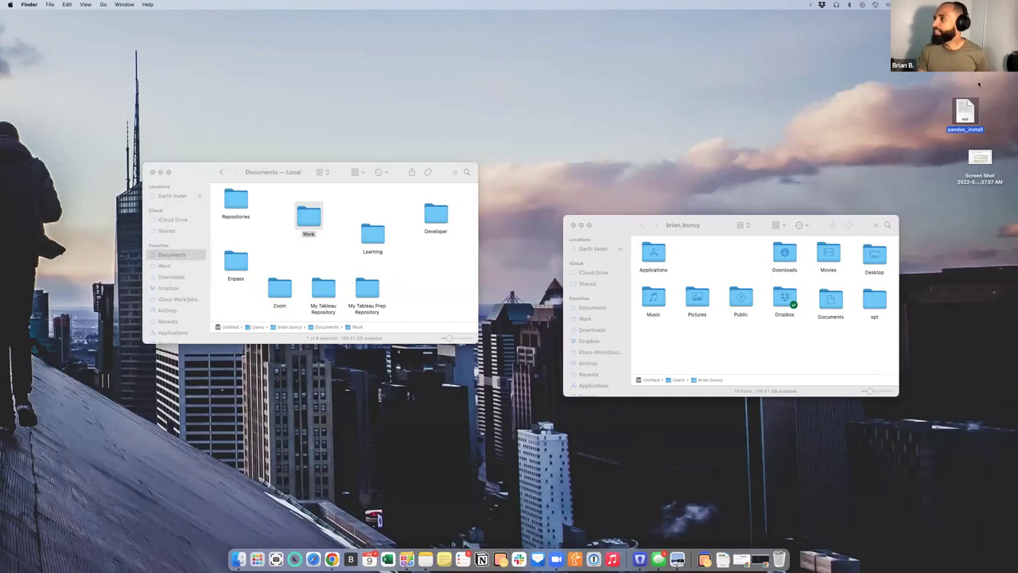
pyautogui.moveTo(967, 112)
pyautogui.mouseDown()
pyautogui.moveTo(928, 115)
pyautogui.moveTo(998, 109)
pyautogui.moveTo(947, 112)
pyautogui.mouseUp()
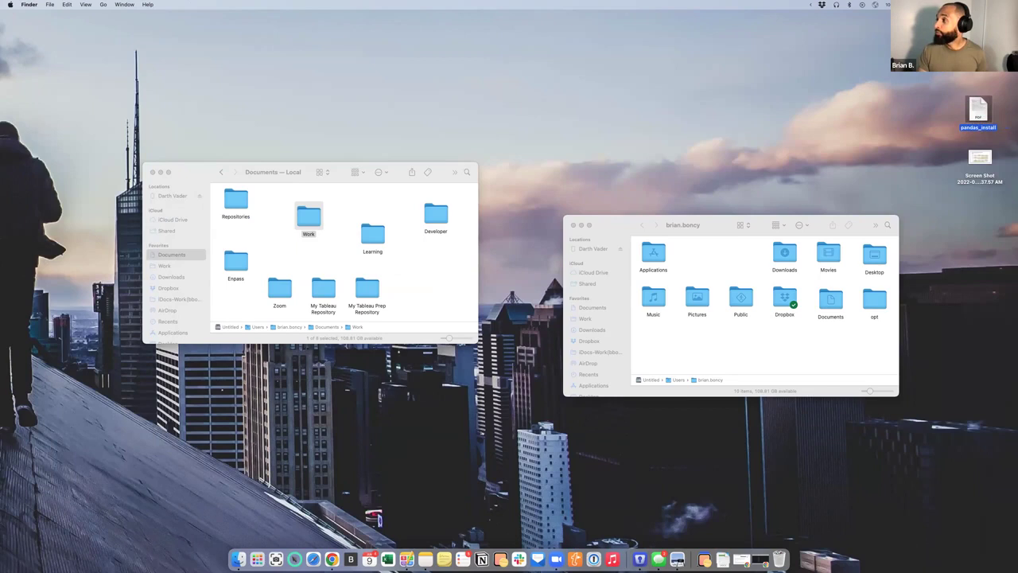
pyautogui.click(573, 225)
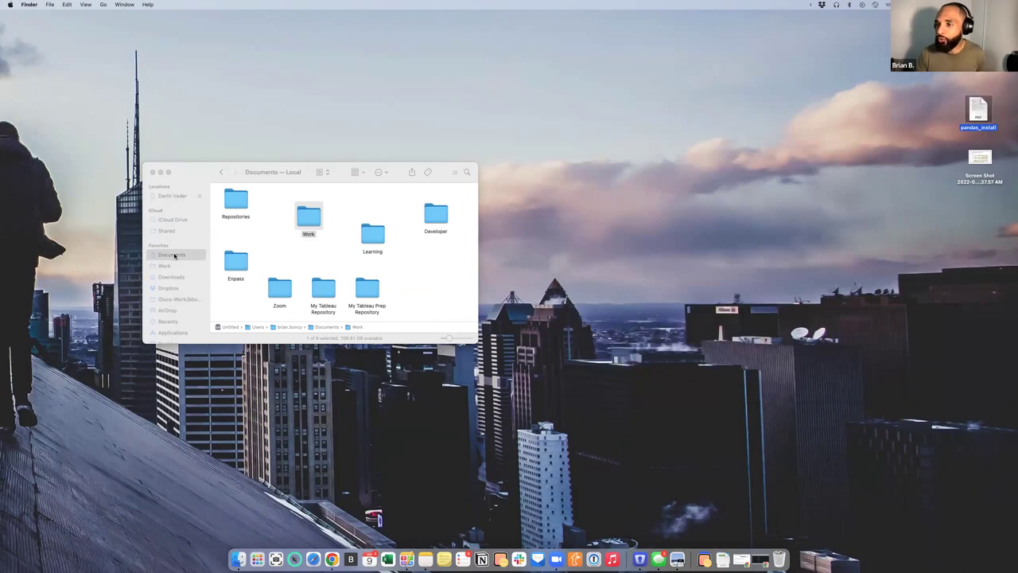
# Move the Documents window toward the middle of the desktop and transfer the pandas_install PDF into it using the Yoink shelf.
pyautogui.moveTo(193, 177); pyautogui.dragTo(779, 6)
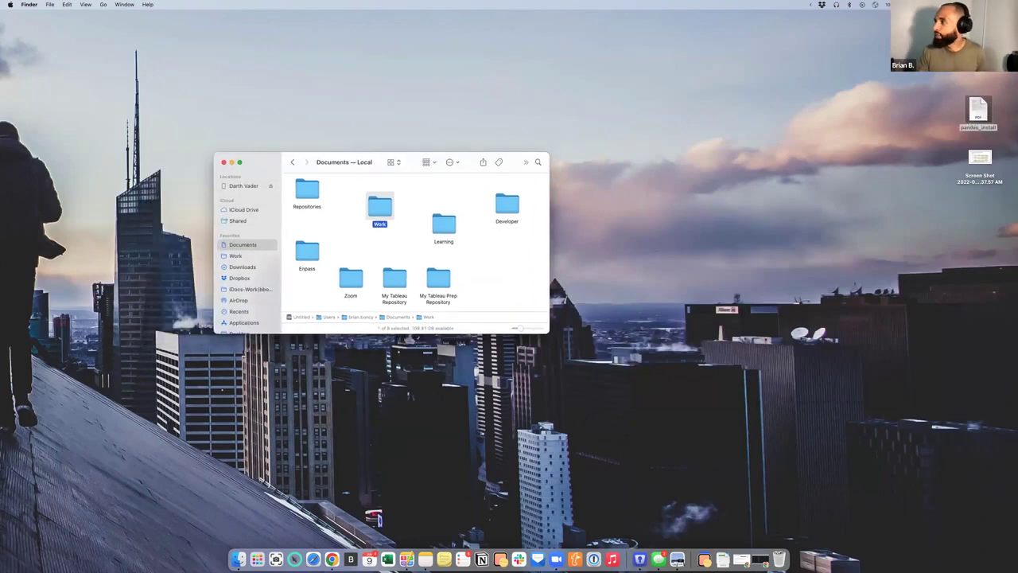
pyautogui.moveTo(775, 127); pyautogui.dragTo(497, 262)
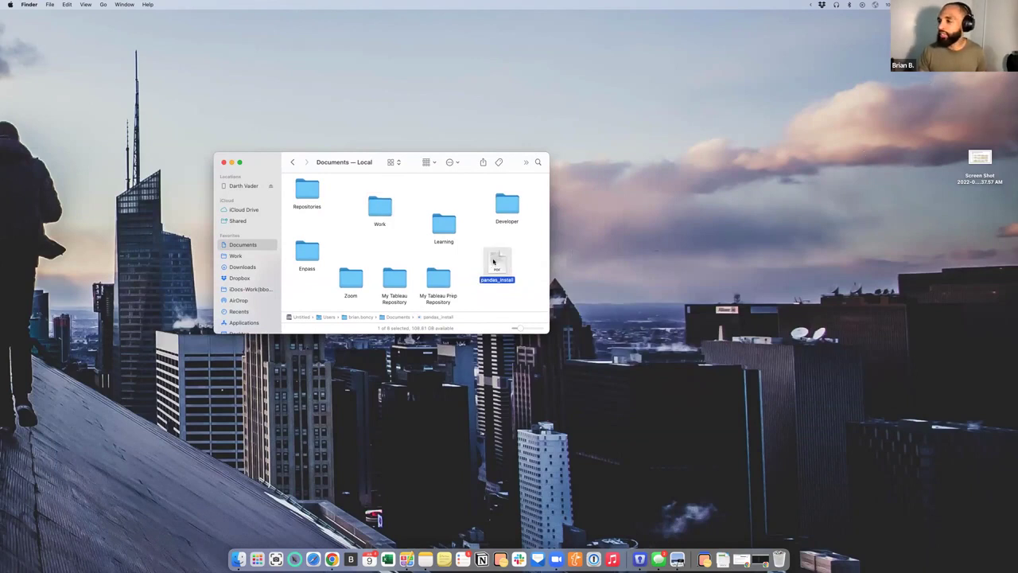
pyautogui.moveTo(494, 261); pyautogui.dragTo(828, 82)
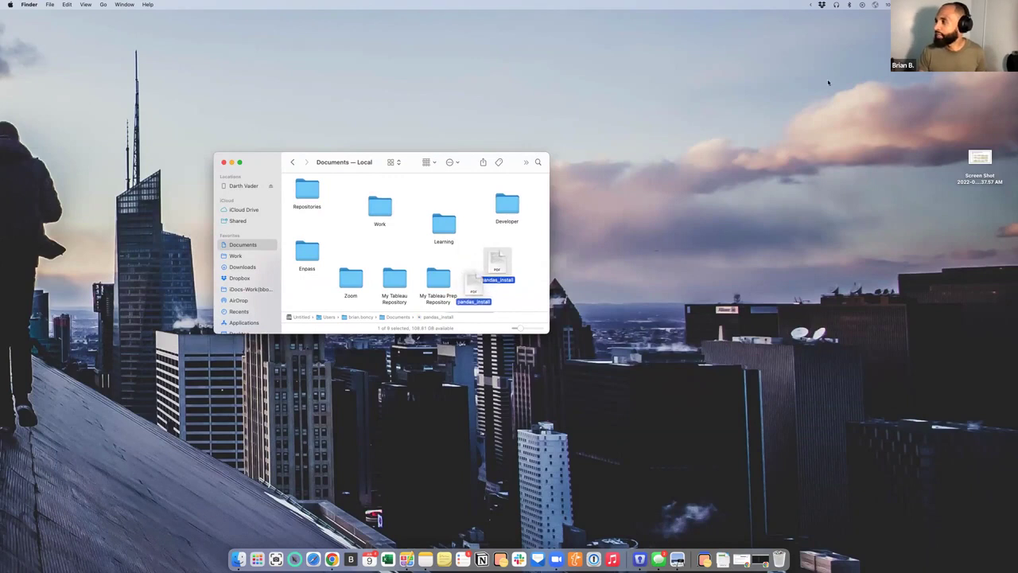
pyautogui.moveTo(703, 202); pyautogui.dragTo(484, 264)
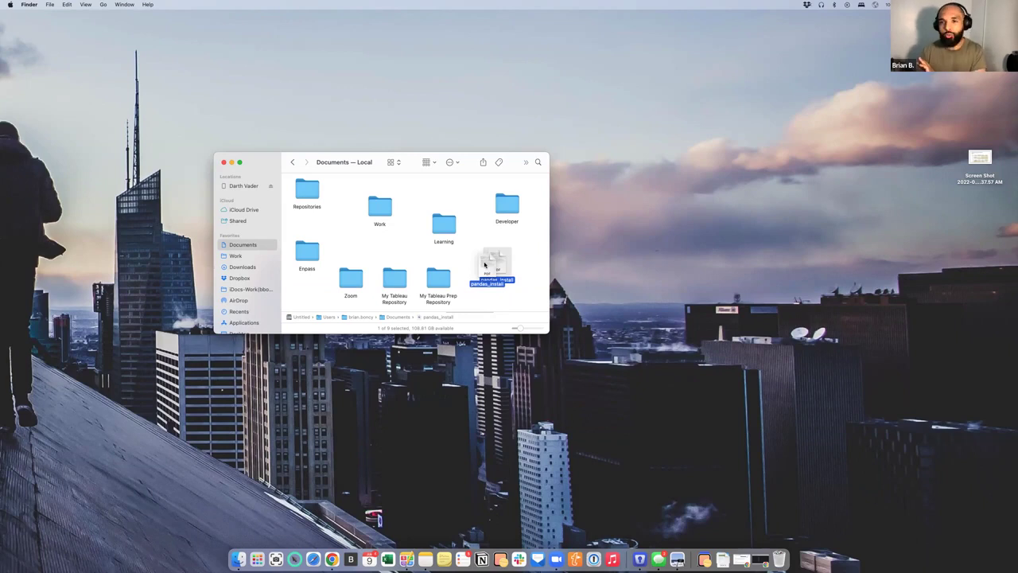
pyautogui.moveTo(484, 264); pyautogui.dragTo(498, 260)
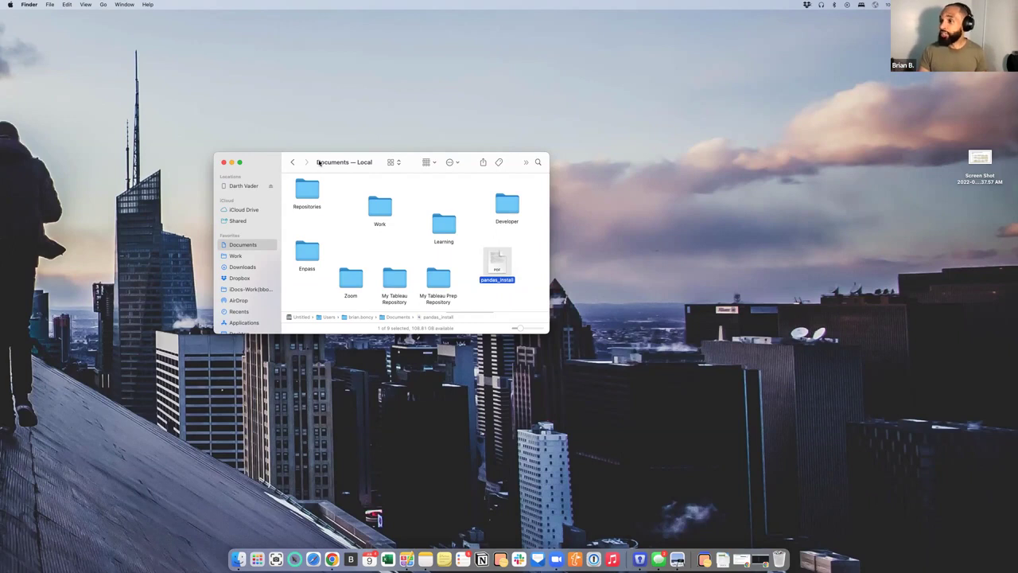
# Shift the Documents window aside and return the pandas_install PDF to the desktop.
pyautogui.moveTo(259, 161)
pyautogui.mouseDown()
pyautogui.moveTo(789, 129)
pyautogui.moveTo(239, 123)
pyautogui.moveTo(259, 162)
pyautogui.mouseUp()
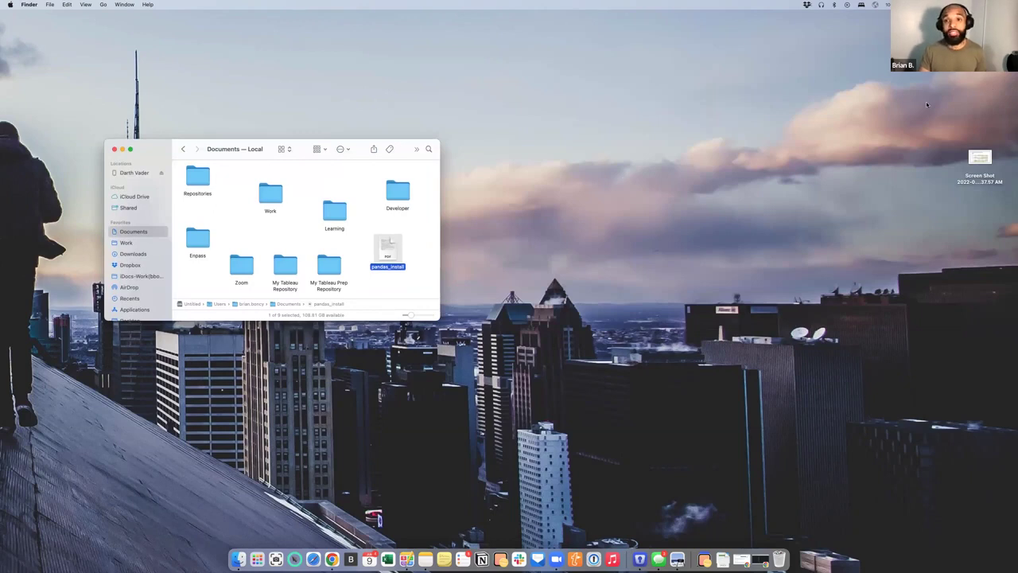
pyautogui.moveTo(975, 67); pyautogui.dragTo(959, 104)
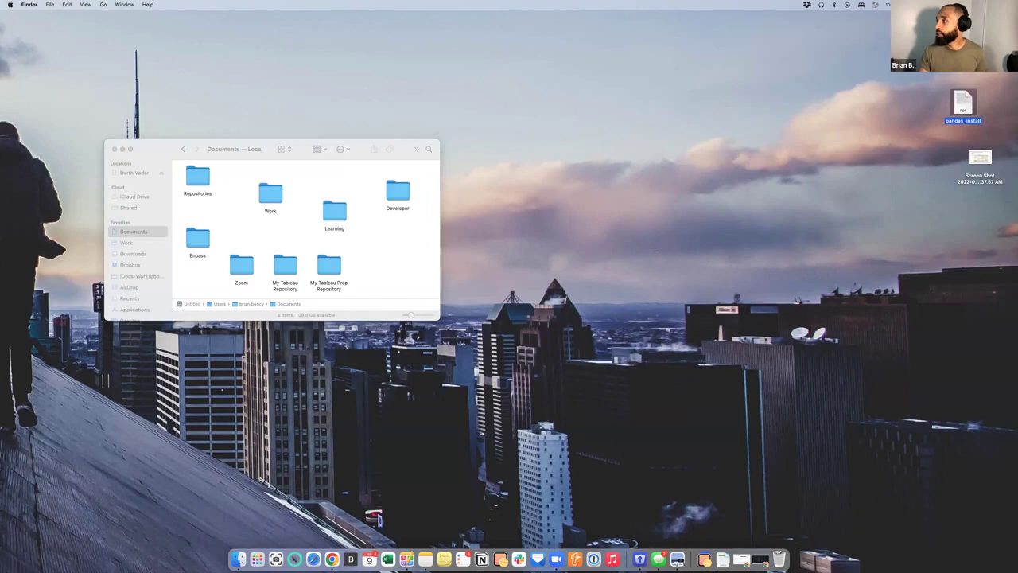
# Open Yoink's preferences and adjust the position of the pandas_install PDF on the desktop.
pyautogui.click(897, 5)
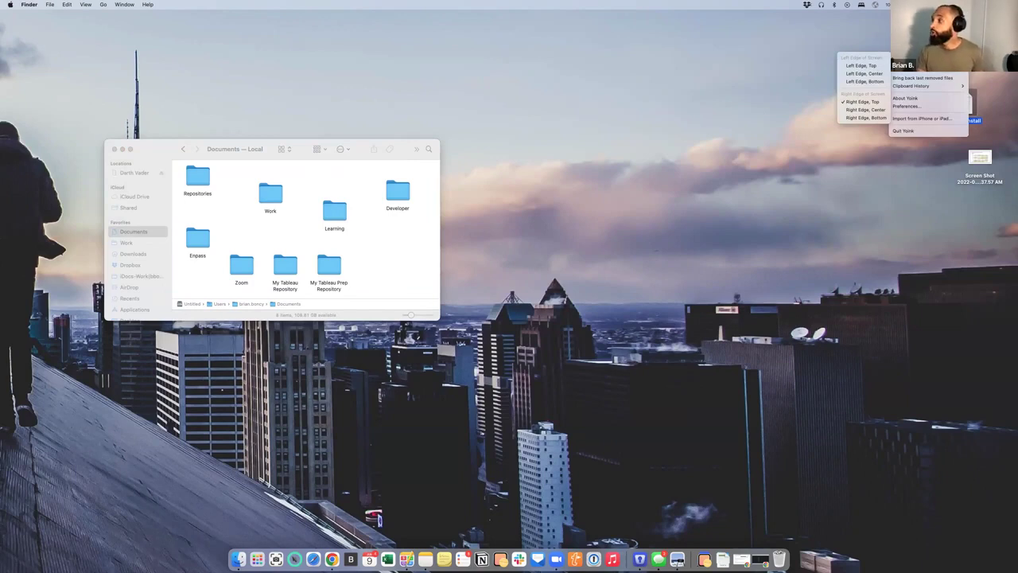
pyautogui.click(925, 107)
pyautogui.moveTo(969, 106)
pyautogui.mouseDown()
pyautogui.moveTo(900, 102)
pyautogui.moveTo(971, 106)
pyautogui.moveTo(963, 92)
pyautogui.moveTo(915, 107)
pyautogui.moveTo(979, 106)
pyautogui.mouseUp()
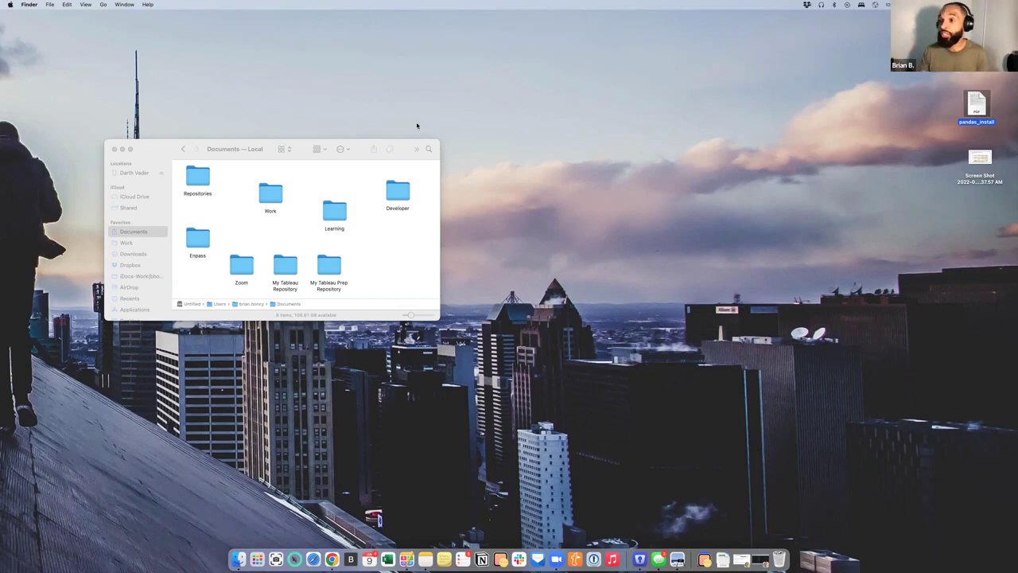
# Snap the Documents window to full screen and to the screen's sides, and set it to near-maximized size in the centre.
pyautogui.moveTo(155, 147); pyautogui.dragTo(230, 114)
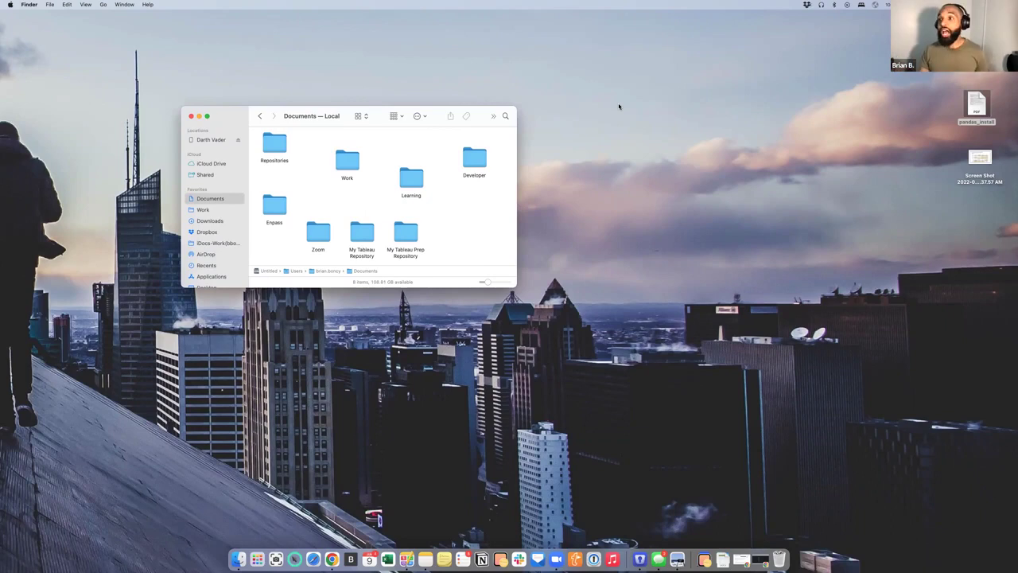
pyautogui.moveTo(219, 113); pyautogui.dragTo(402, 4)
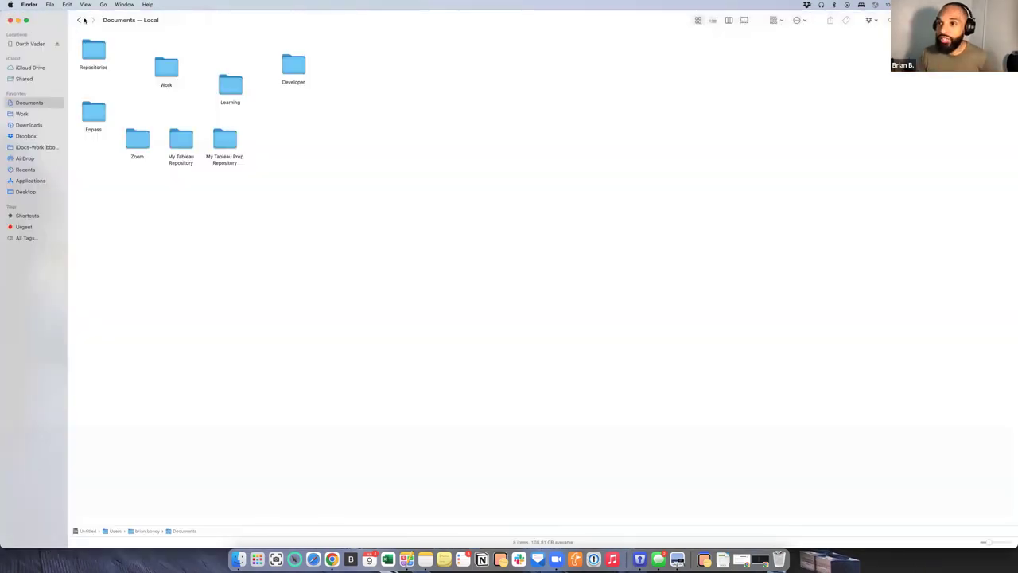
pyautogui.moveTo(57, 19); pyautogui.dragTo(3, 55)
pyautogui.hotkey('ctrl', 'alt', 'Right')
pyautogui.moveTo(530, 39); pyautogui.dragTo(2, 259)
pyautogui.moveTo(41, 22); pyautogui.dragTo(250, 69)
pyautogui.hotkey('ctrl', 'alt', 'Return')
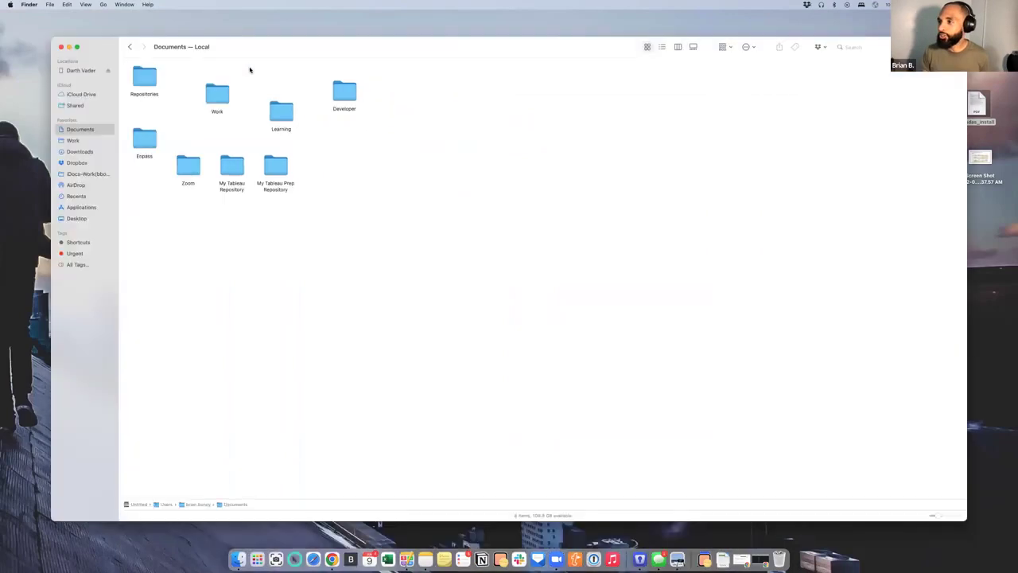
# Snap the Documents window to the left and top halves of the screen, and restore the near-maximized size.
pyautogui.hotkey('ctrl', 'alt', 'Left')
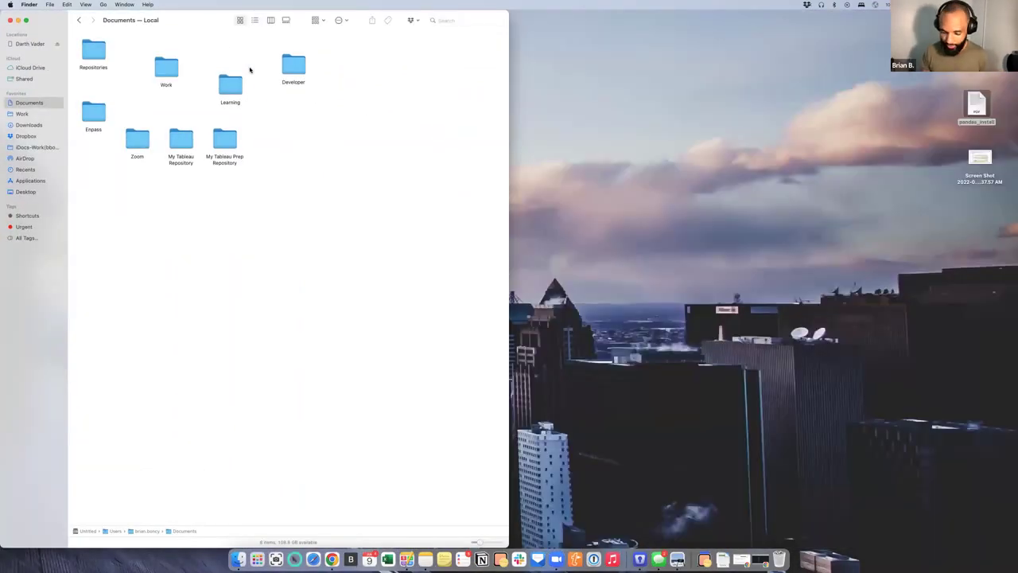
pyautogui.hotkey('ctrl', 'alt', 'Up')
pyautogui.hotkey('ctrl', 'alt', 'Return')
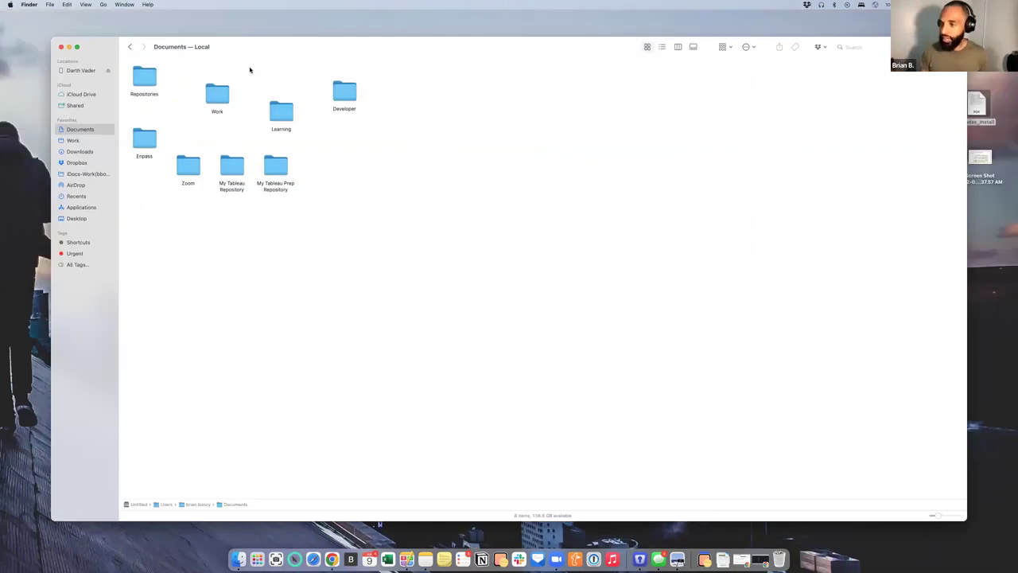
# Shrink the Documents window in repeated increments, enlarge it a few increments, and shrink it slightly again.
pyautogui.hotkey('ctrl', 'alt', '-')
pyautogui.hotkey('ctrl', 'alt', '-')
pyautogui.hotkey('ctrl', 'alt', '-')
pyautogui.hotkey('ctrl', 'alt', '-')
pyautogui.hotkey('ctrl', 'alt', '-')
pyautogui.hotkey('ctrl', 'alt', '-')
pyautogui.hotkey('ctrl', 'alt', '-')
pyautogui.hotkey('ctrl', 'alt', '-')
pyautogui.hotkey('ctrl', 'alt', '-')
pyautogui.hotkey('ctrl', 'alt', '-')
pyautogui.hotkey('ctrl', 'alt', '-')
pyautogui.hotkey('ctrl', 'alt', '=')
pyautogui.hotkey('ctrl', 'alt', '=')
pyautogui.hotkey('ctrl', 'alt', '=')
pyautogui.hotkey('ctrl', 'alt', '-')
pyautogui.hotkey('ctrl', 'alt', '-')
# Snap the Documents window to the right side of the screen, maximize it, and place it on the left half.
pyautogui.hotkey('ctrl', 'alt', 'Right')
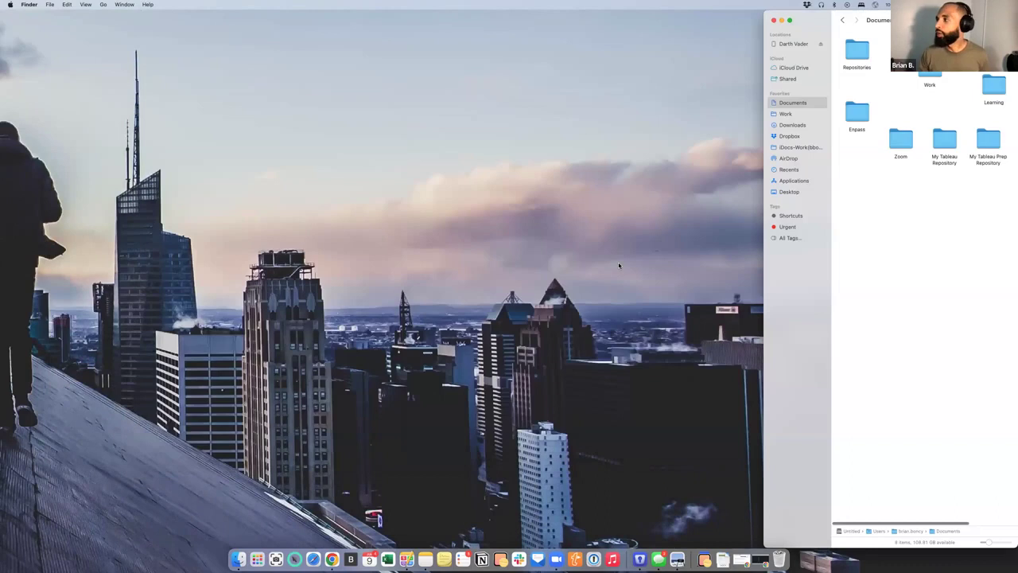
pyautogui.moveTo(798, 63); pyautogui.dragTo(462, 4)
pyautogui.moveTo(56, 16); pyautogui.dragTo(213, 51)
pyautogui.hotkey('ctrl', 'alt', 'Left')
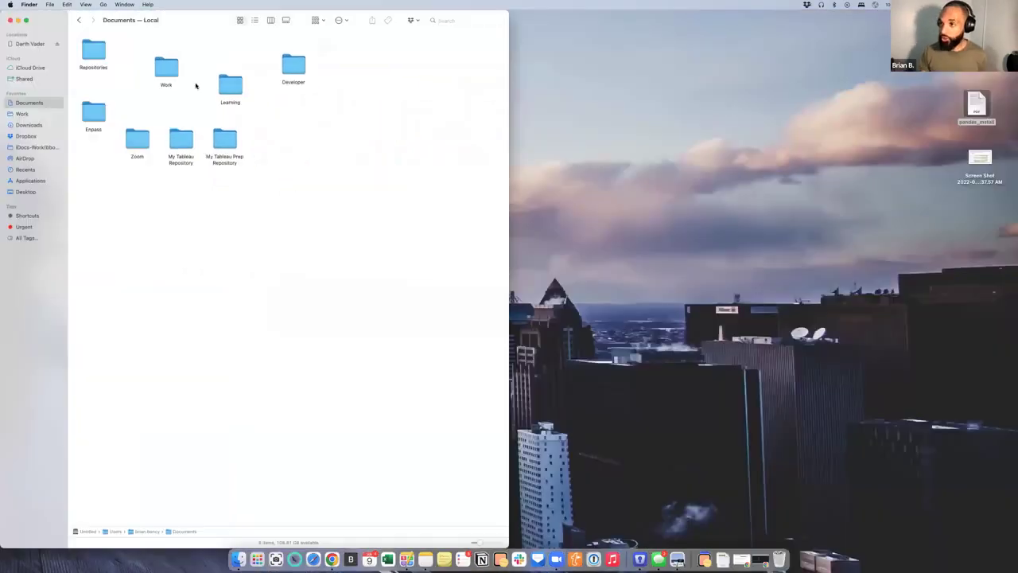
# Open a new Finder window and snap it to the right half of the screen beside the Documents window.
pyautogui.click(48, 5)
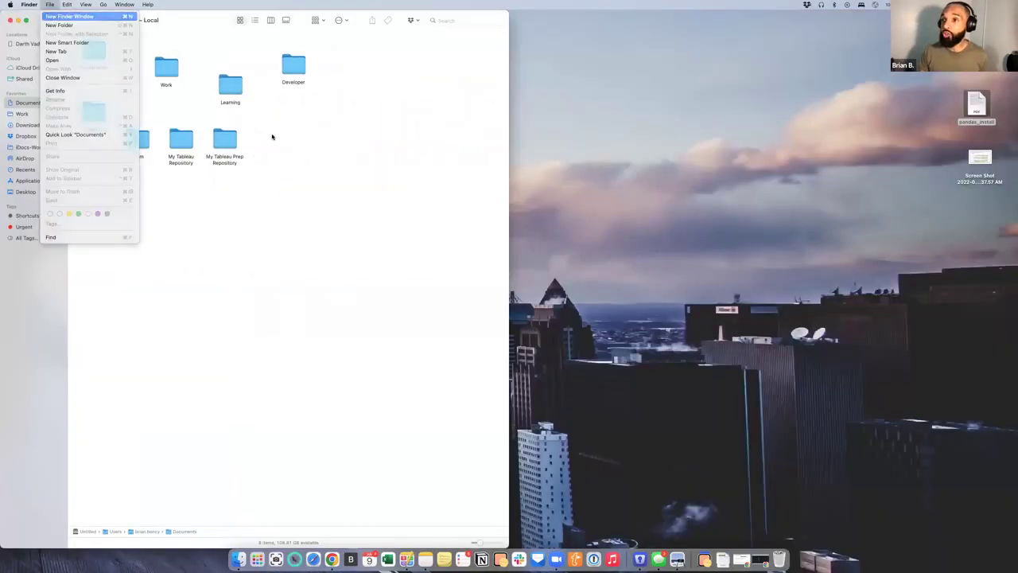
pyautogui.press('super+n')
pyautogui.hotkey('ctrl', 'alt', 'Right')
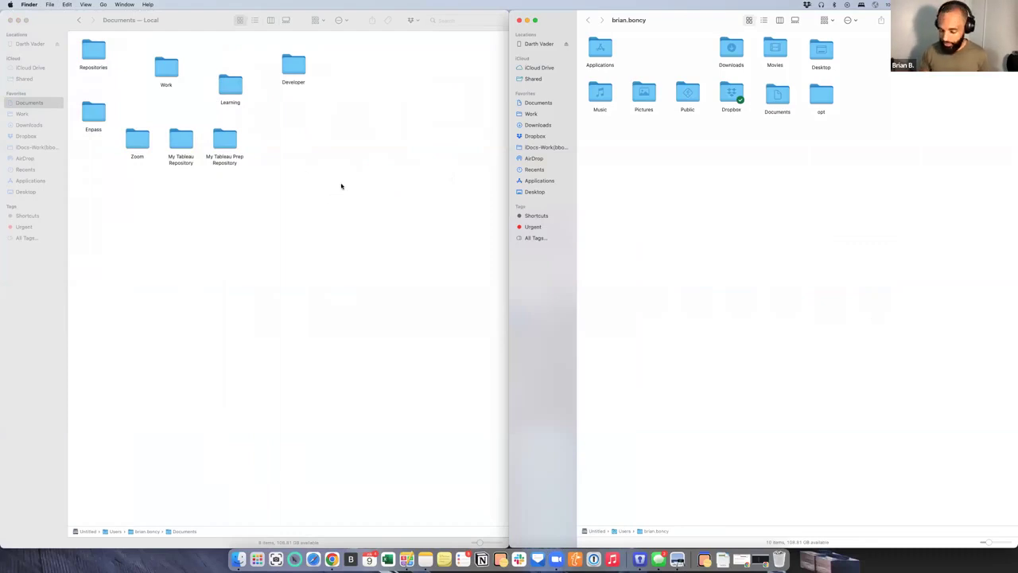
# Arrange the home folder window in the left third of the screen and the Documents window in the centre third.
pyautogui.hotkey('ctrl', 'alt', 'd')
pyautogui.keyDown('ctrl'); pyautogui.keyDown('alt'); pyautogui.click(407, 183); pyautogui.keyUp('alt'); pyautogui.keyUp('ctrl')
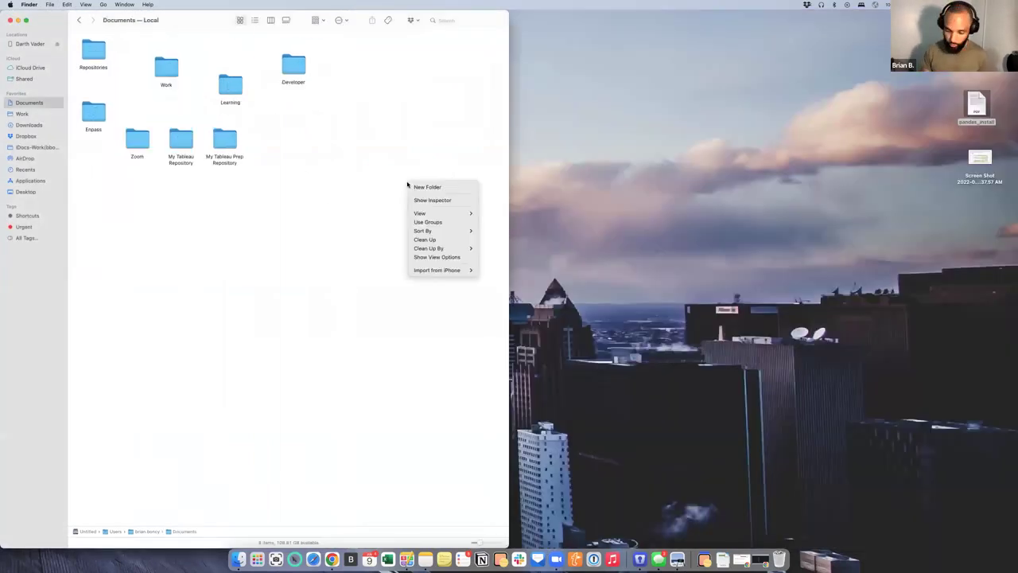
pyautogui.hotkey('ctrl', 'alt', 'f')
pyautogui.click(725, 94)
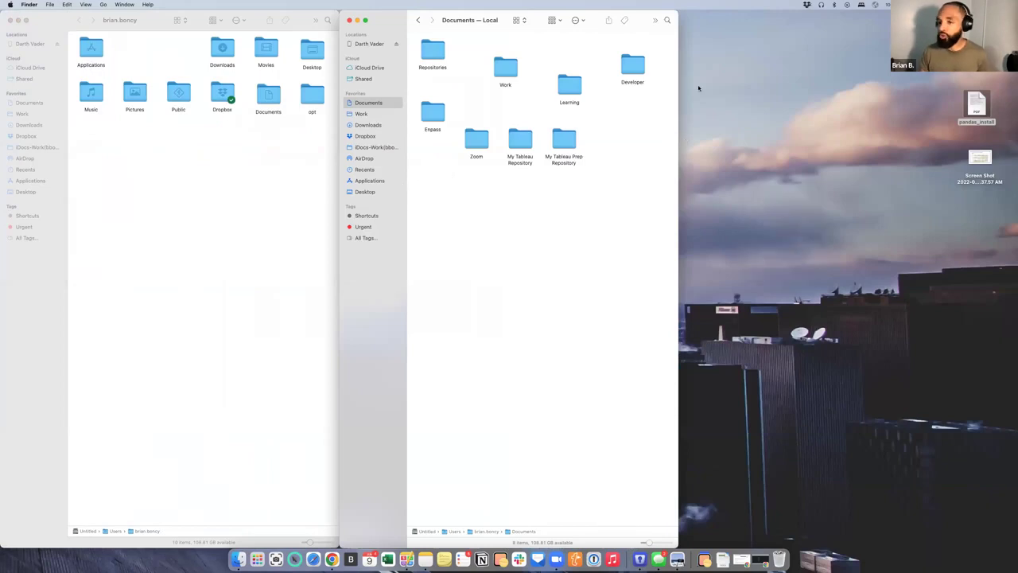
# Pull the Documents window out of its third, close the home folder window, and move Documents toward the left of the screen.
pyautogui.moveTo(388, 21); pyautogui.dragTo(388, 87)
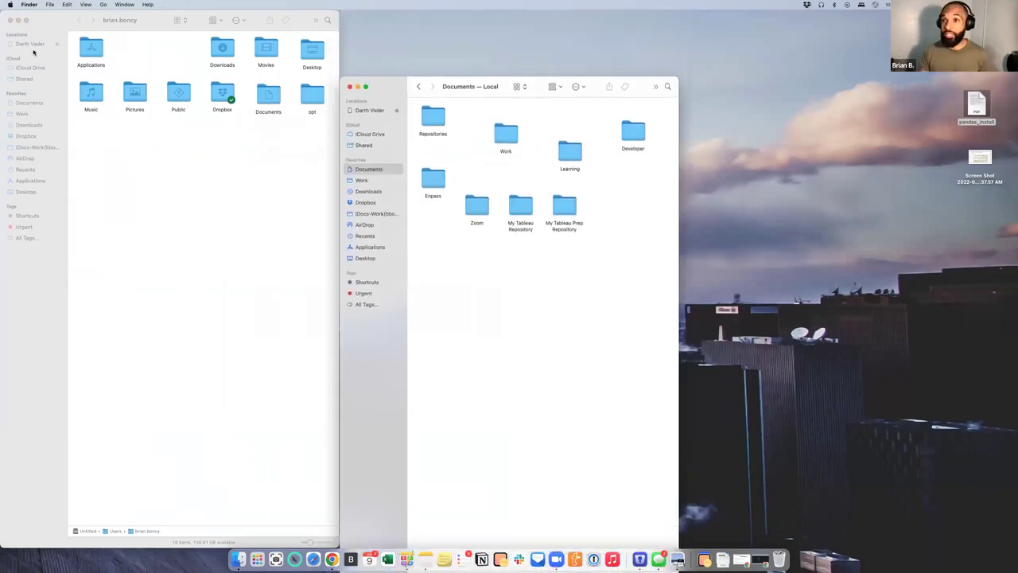
pyautogui.click(11, 20)
pyautogui.moveTo(390, 87); pyautogui.dragTo(186, 43)
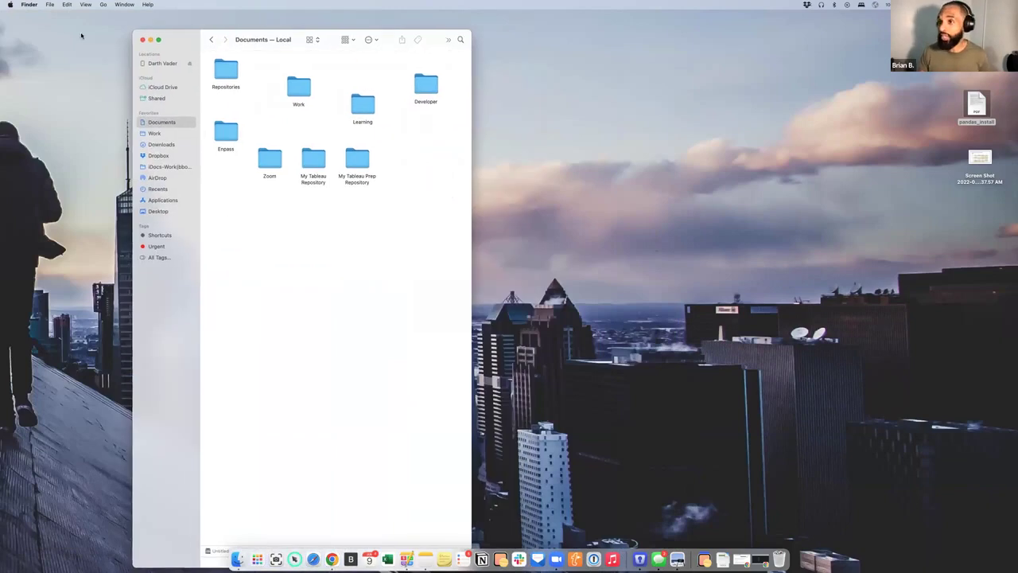
pyautogui.moveTo(195, 40); pyautogui.dragTo(214, 26)
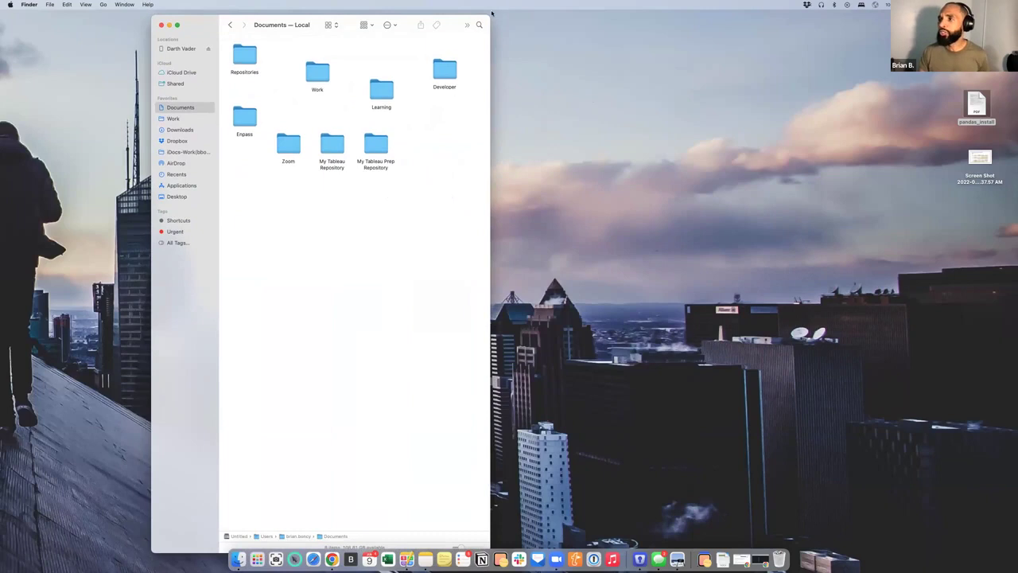
# Resize the Documents window manually from its corners to a wider, shorter shape and reposition it near the middle of the desktop.
pyautogui.moveTo(489, 16); pyautogui.dragTo(818, 182)
pyautogui.moveTo(341, 196); pyautogui.dragTo(356, 85)
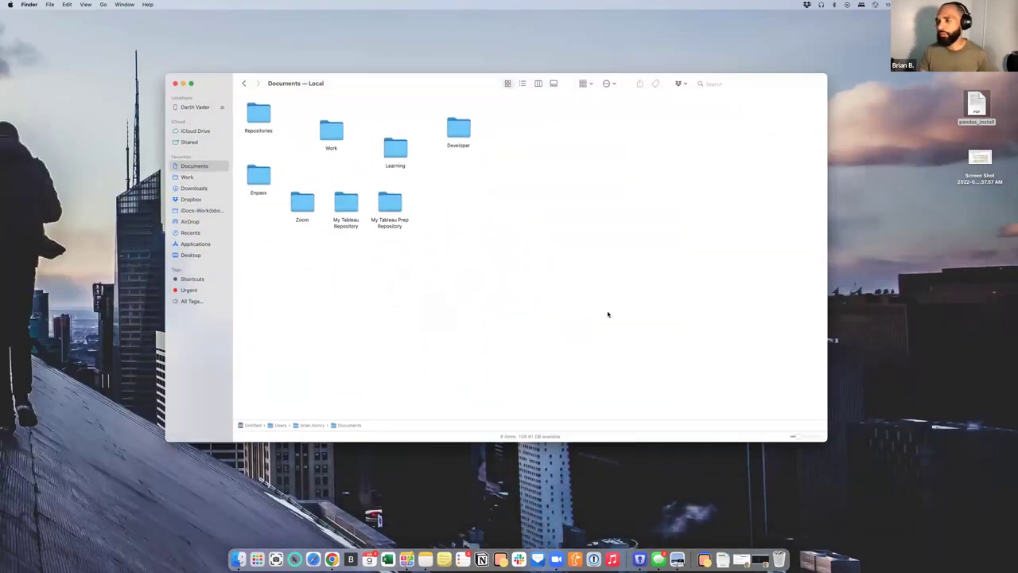
pyautogui.moveTo(826, 443); pyautogui.dragTo(676, 413)
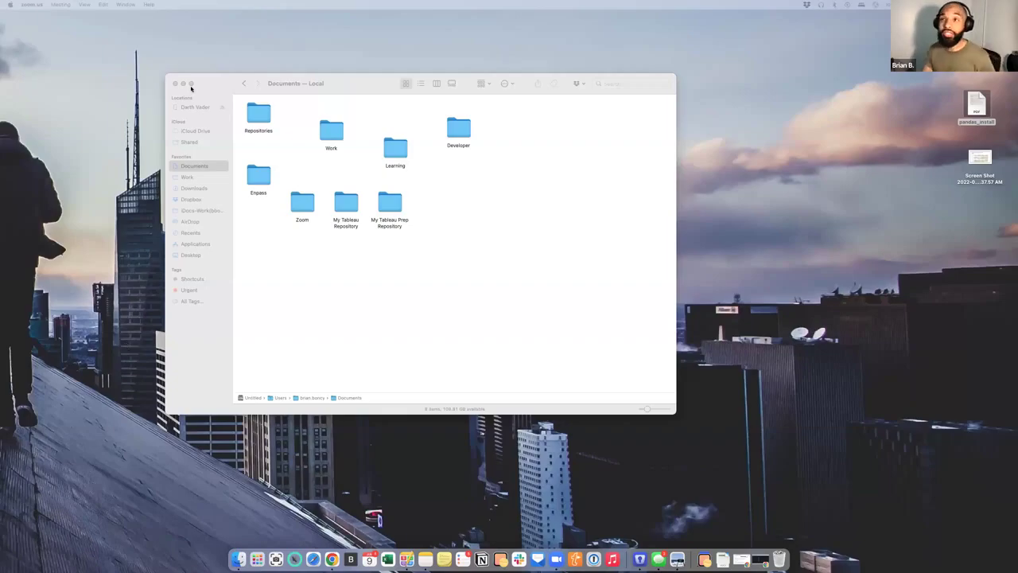
pyautogui.moveTo(209, 87); pyautogui.dragTo(240, 78)
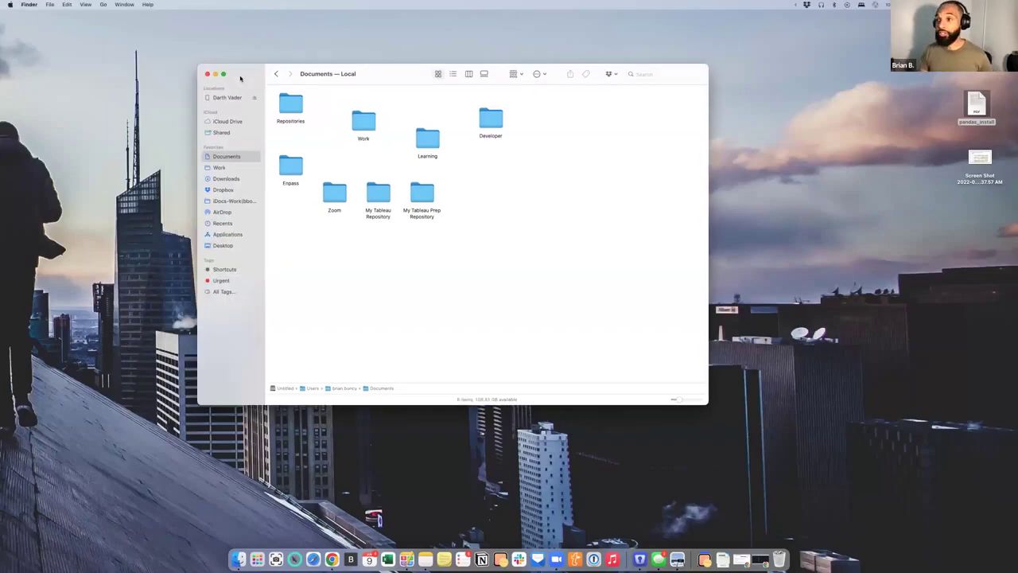
# Move the Documents window slightly, snap it to the centre third of the screen, and restore its previous size and position.
pyautogui.moveTo(258, 74); pyautogui.dragTo(285, 107)
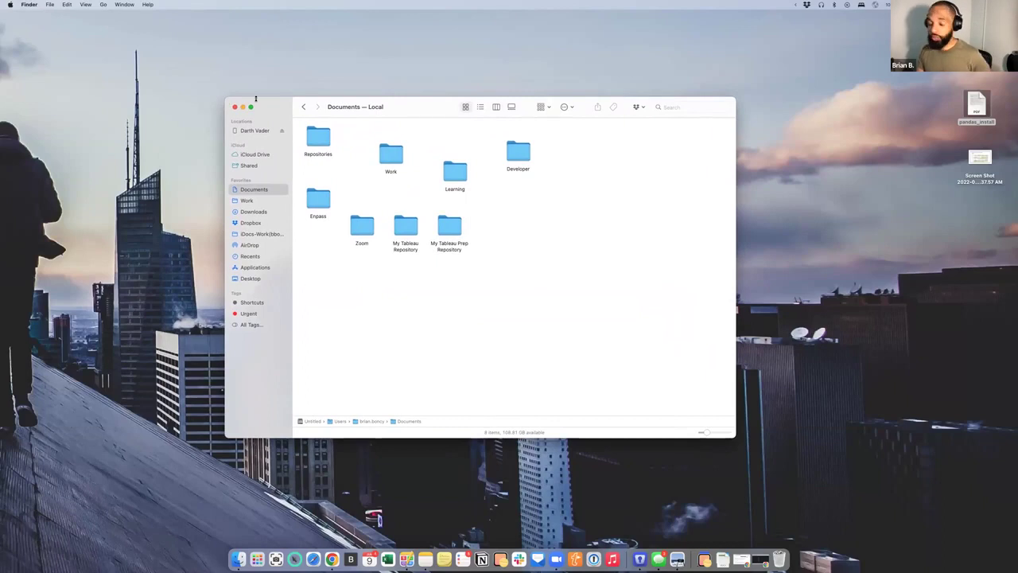
pyautogui.hotkey('ctrl', 'alt', 'd')
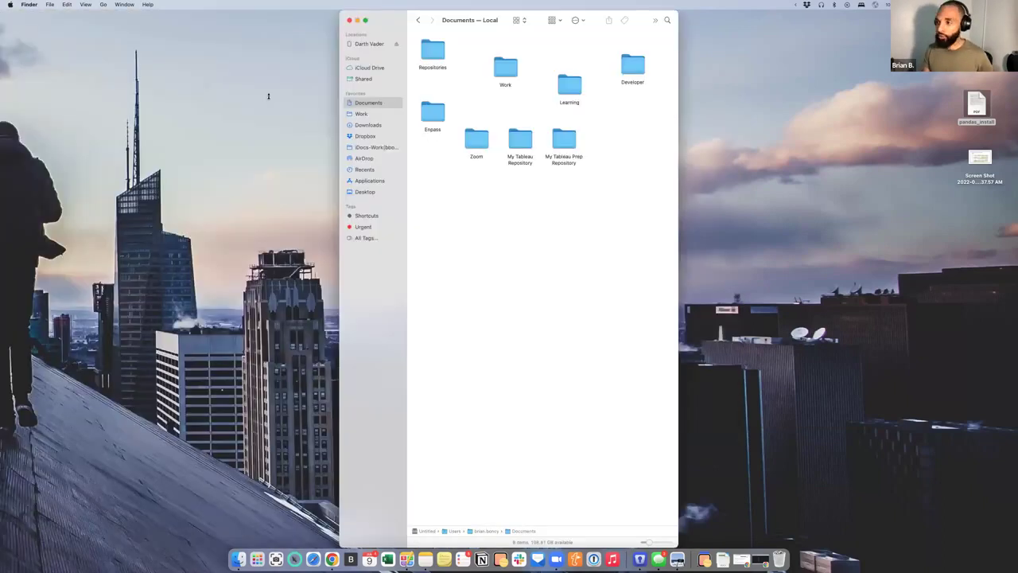
pyautogui.hotkey('ctrl', 'alt', 'BackSpace')
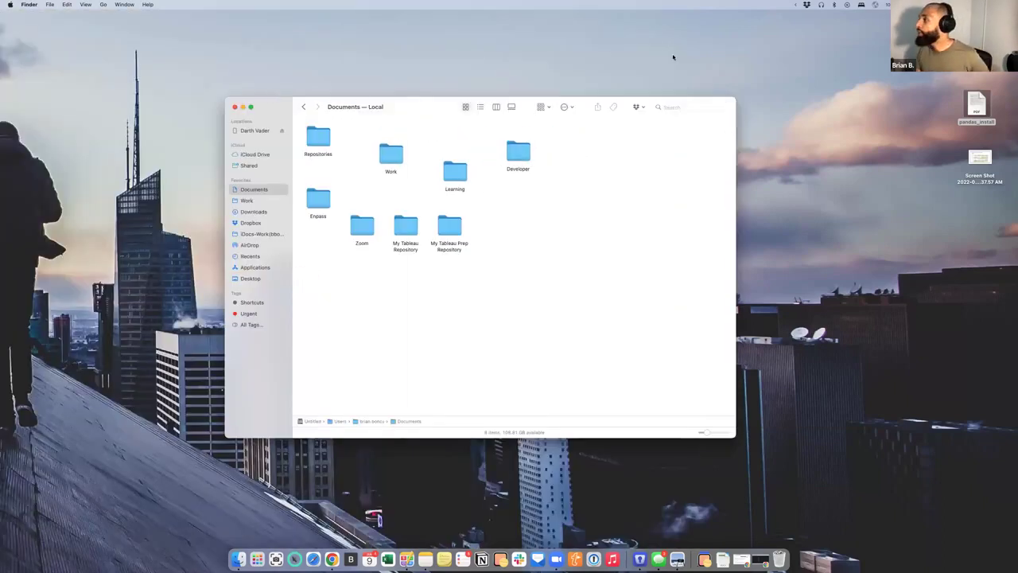
# Snap the Documents window to the right third, the centre third and finally the left third by pulling it to the screen's bottom edge.
pyautogui.moveTo(276, 108); pyautogui.dragTo(887, 566)
pyautogui.moveTo(745, 32); pyautogui.dragTo(903, 556)
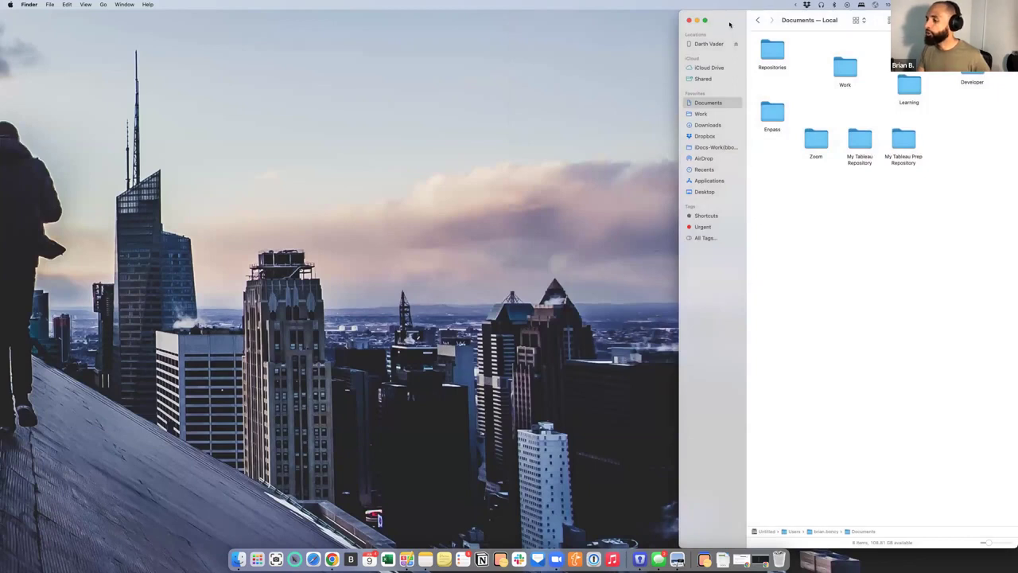
pyautogui.moveTo(788, 20); pyautogui.dragTo(509, 563)
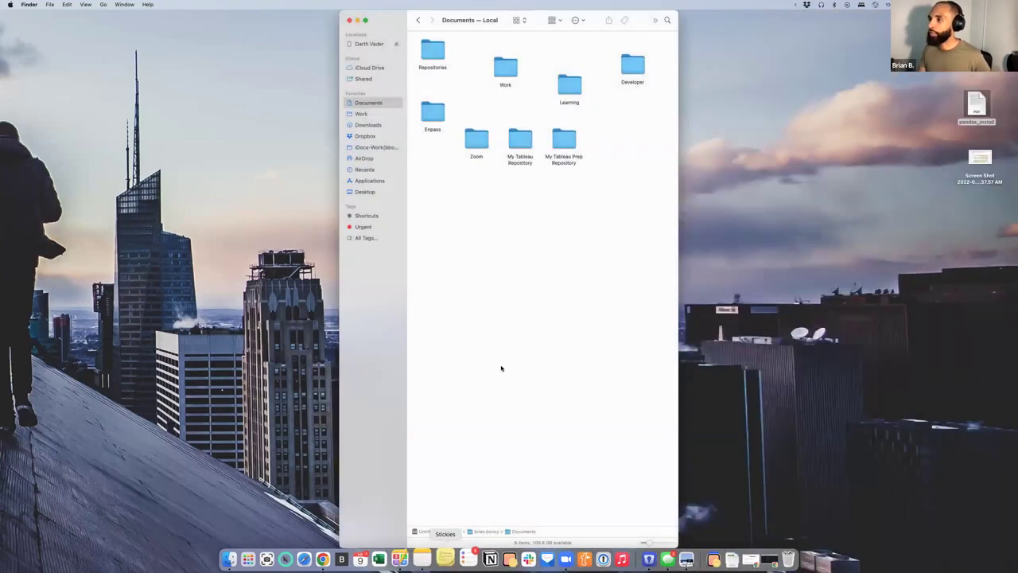
pyautogui.moveTo(425, 74); pyautogui.dragTo(44, 567)
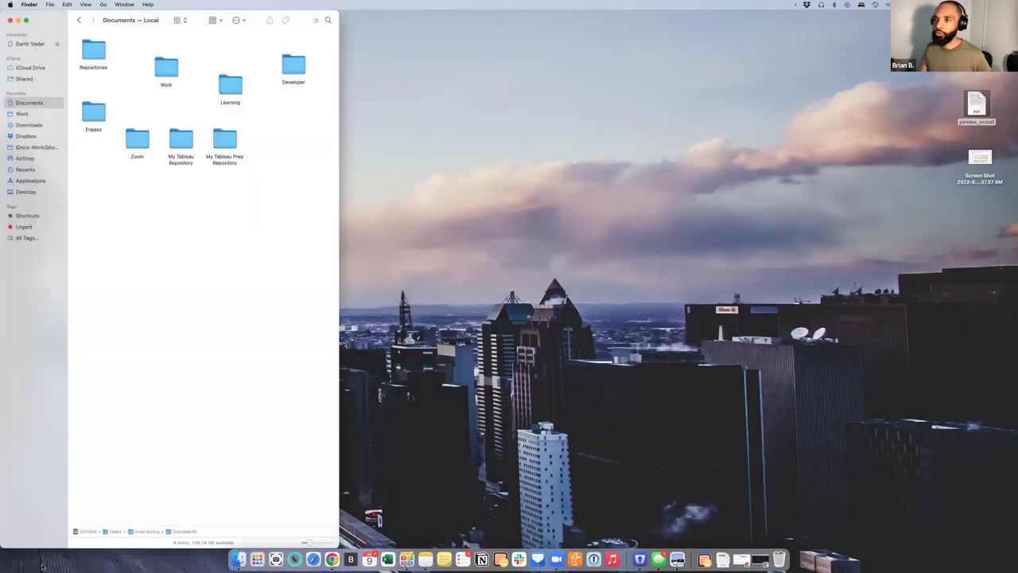
# Detach the Documents window from the left third, almost maximize it, and manually shrink and reposition it toward the left of the desktop.
pyautogui.moveTo(38, 18); pyautogui.dragTo(211, 24)
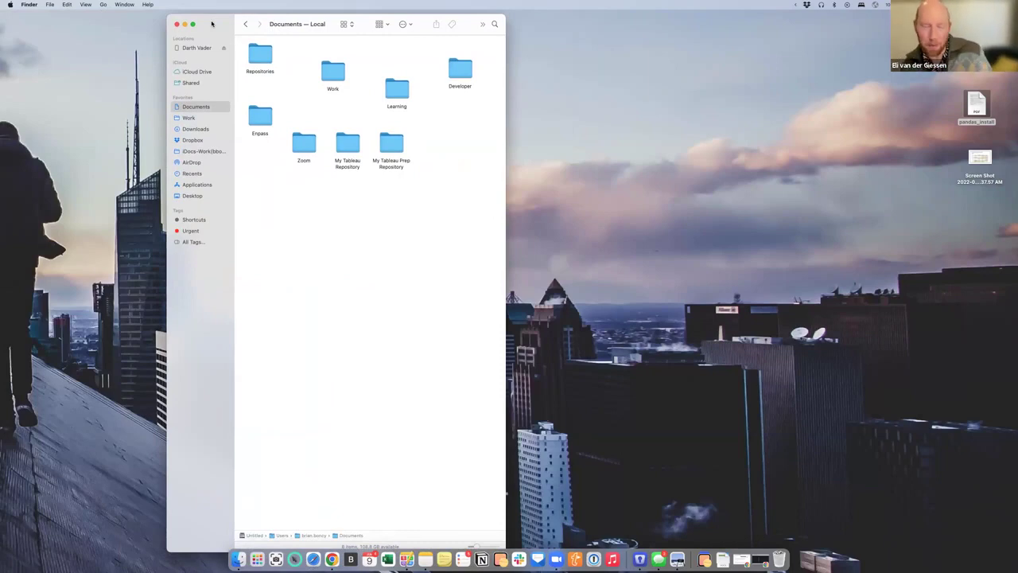
pyautogui.hotkey('ctrl', 'alt', 'Return')
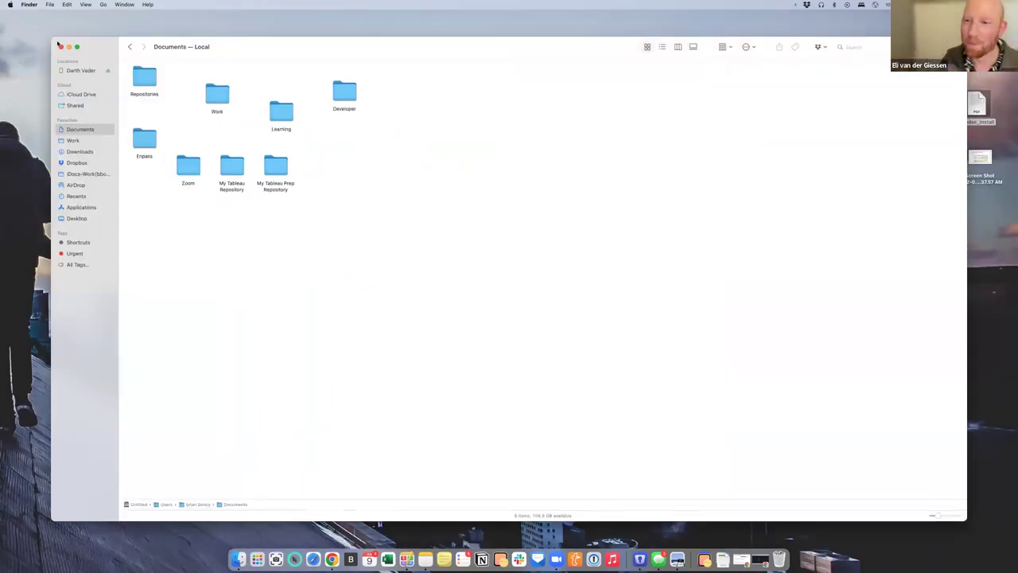
pyautogui.moveTo(52, 37); pyautogui.dragTo(327, 116)
pyautogui.moveTo(511, 126); pyautogui.dragTo(287, 74)
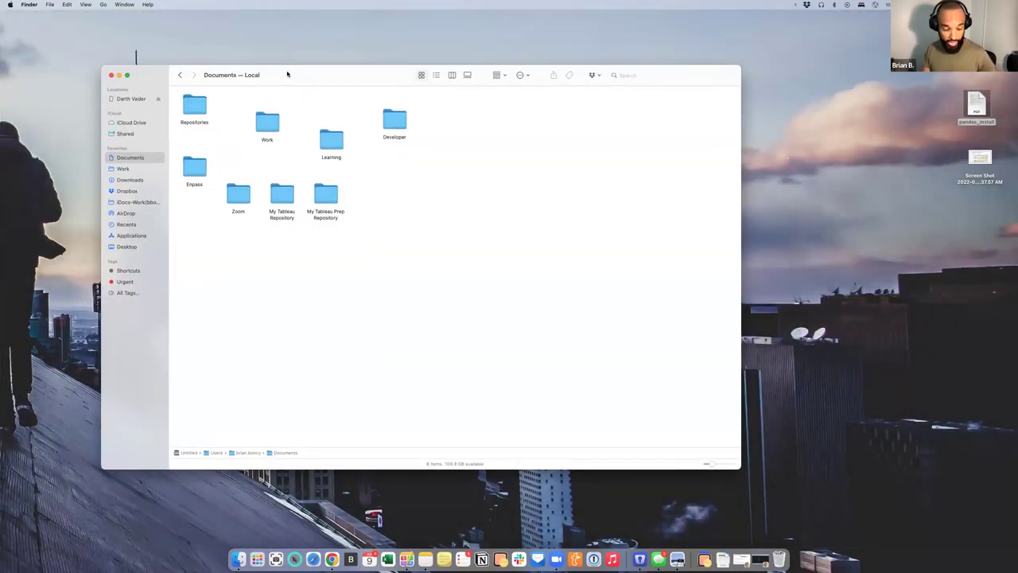
# Cycle the Documents window through the top-left sixth, the top-centre sixth and the full-height first fourth of the screen.
pyautogui.hotkey('ctrl', 'alt', 'u')
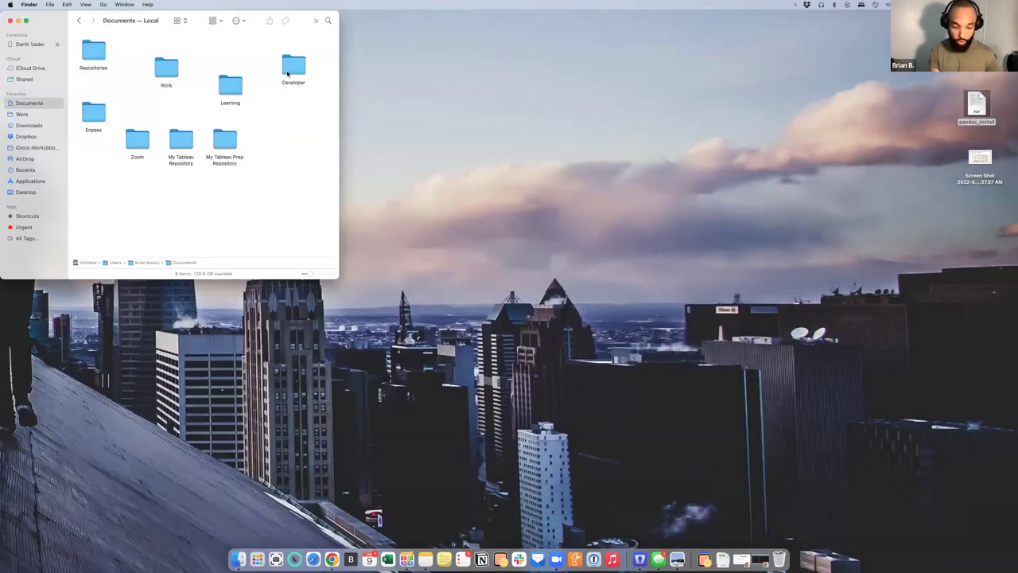
pyautogui.hotkey('ctrl', 'alt', 'Right')
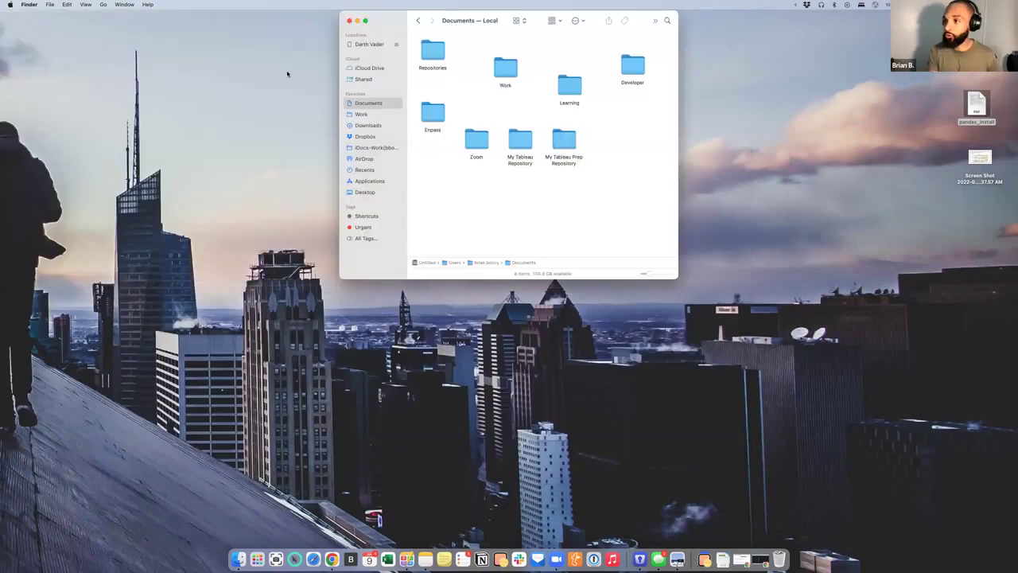
pyautogui.hotkey('ctrl', 'alt', 'o')
pyautogui.hotkey('ctrl', 'alt', 'd')
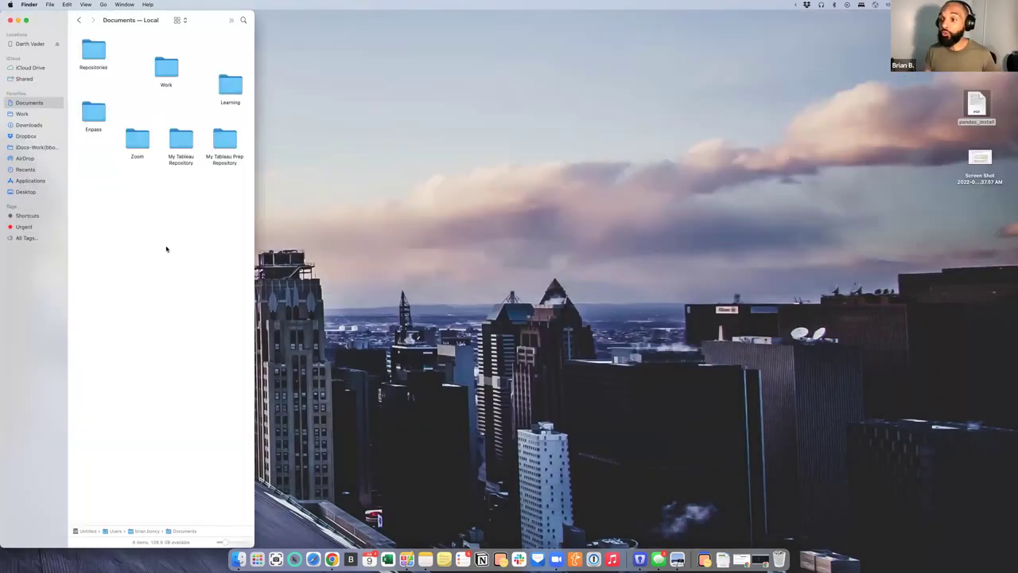
# Snap the Documents window to the top-left quarter of the screen and pull it back out to the middle of the desktop.
pyautogui.moveTo(267, 560); pyautogui.dragTo(440, 315)
pyautogui.moveTo(48, 17); pyautogui.dragTo(3, 8)
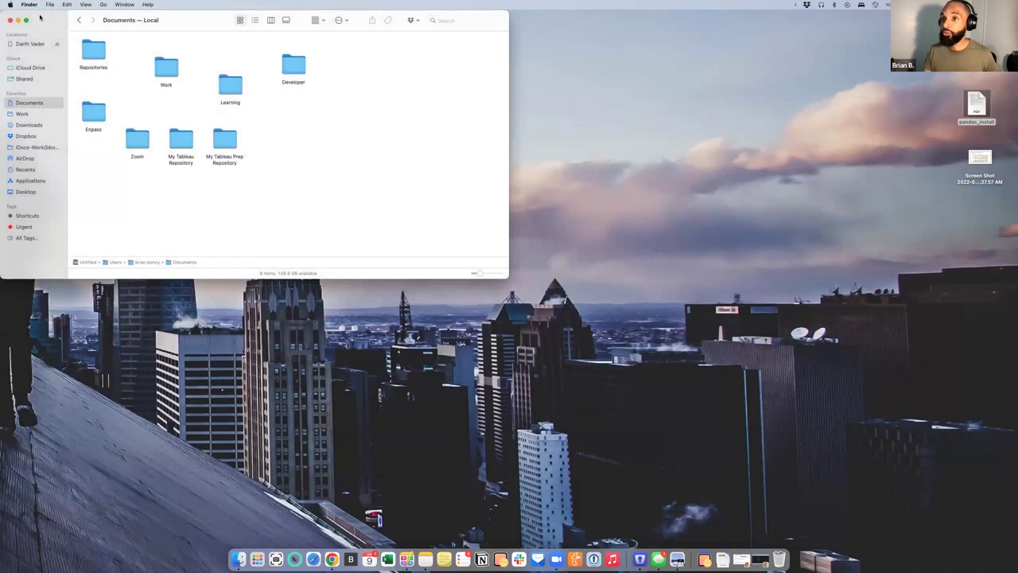
pyautogui.moveTo(60, 52); pyautogui.dragTo(244, 159)
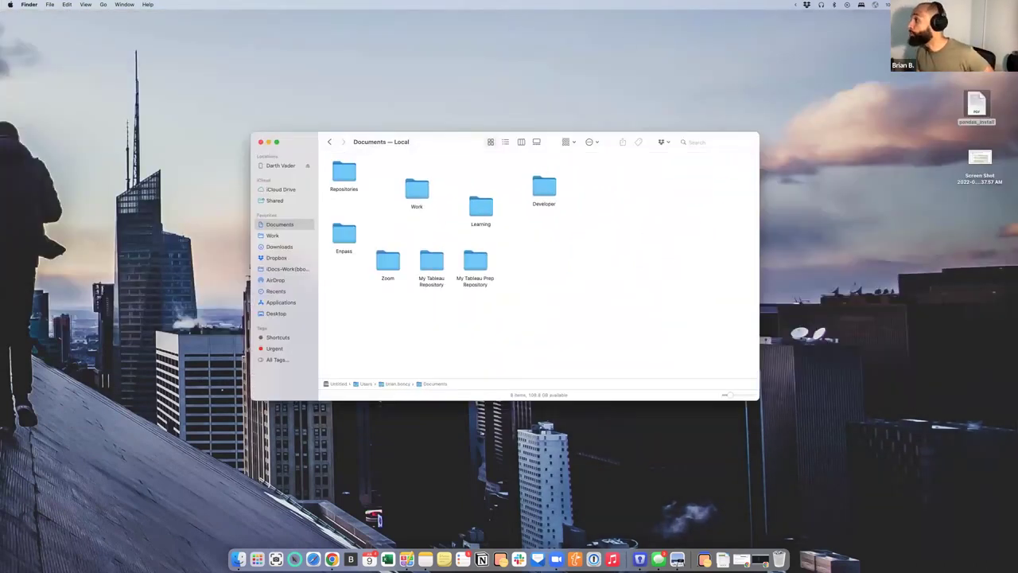
# Find the Rectangle app with the launcher search and open its preferences window.
pyautogui.click(795, 4)
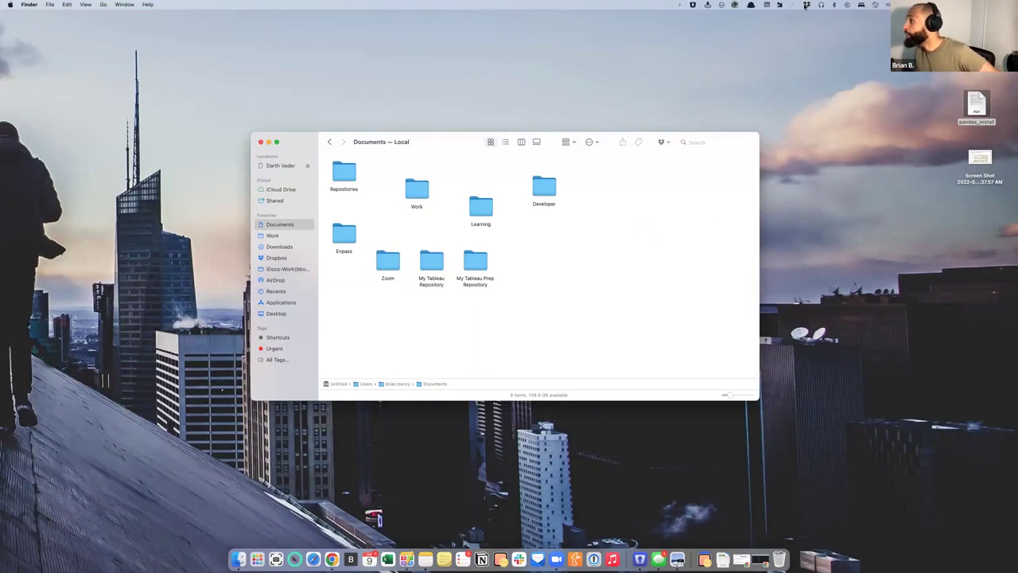
pyautogui.press('super+space')
pyautogui.write('rect')
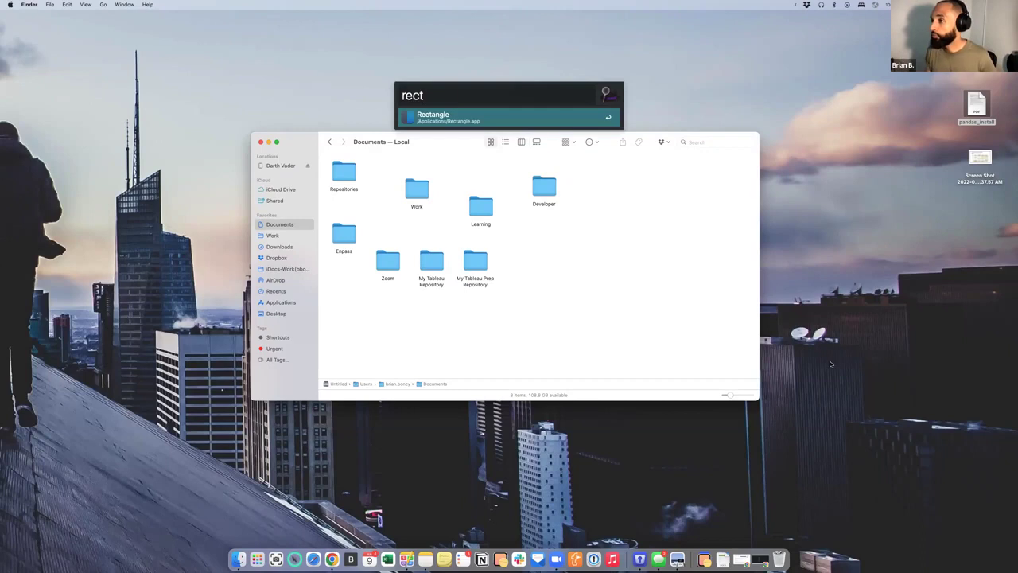
pyautogui.press('Return')
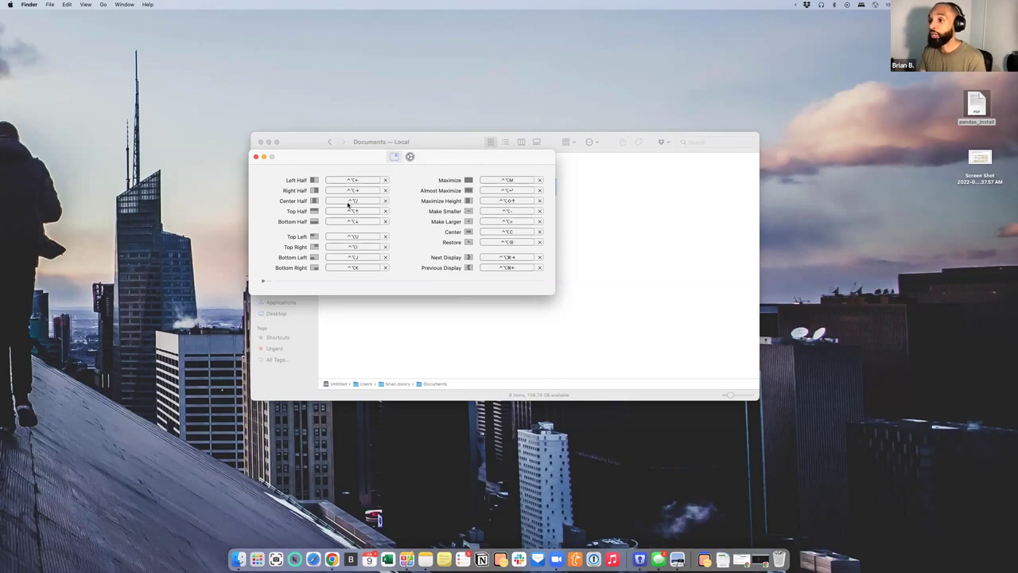
# Review Rectangle's general settings and its full shortcut list, including thirds, fourths and sixths, and close the preferences.
pyautogui.click(409, 156)
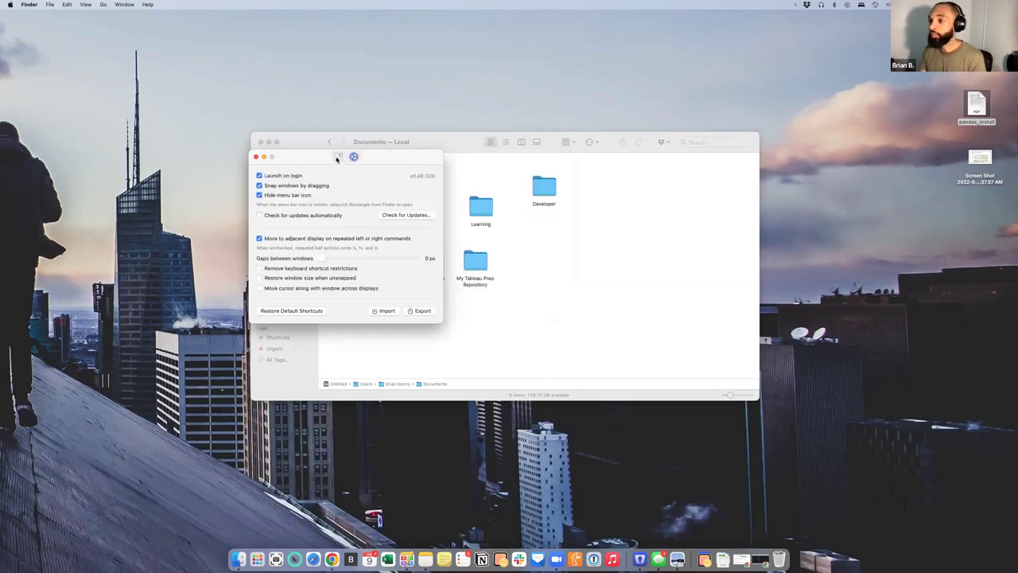
pyautogui.click(337, 158)
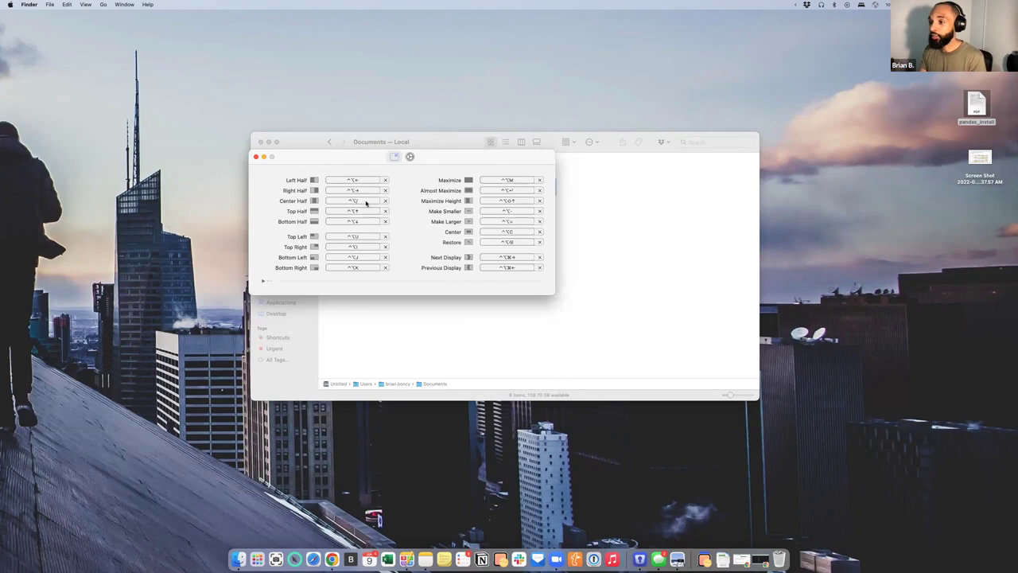
pyautogui.click(263, 281)
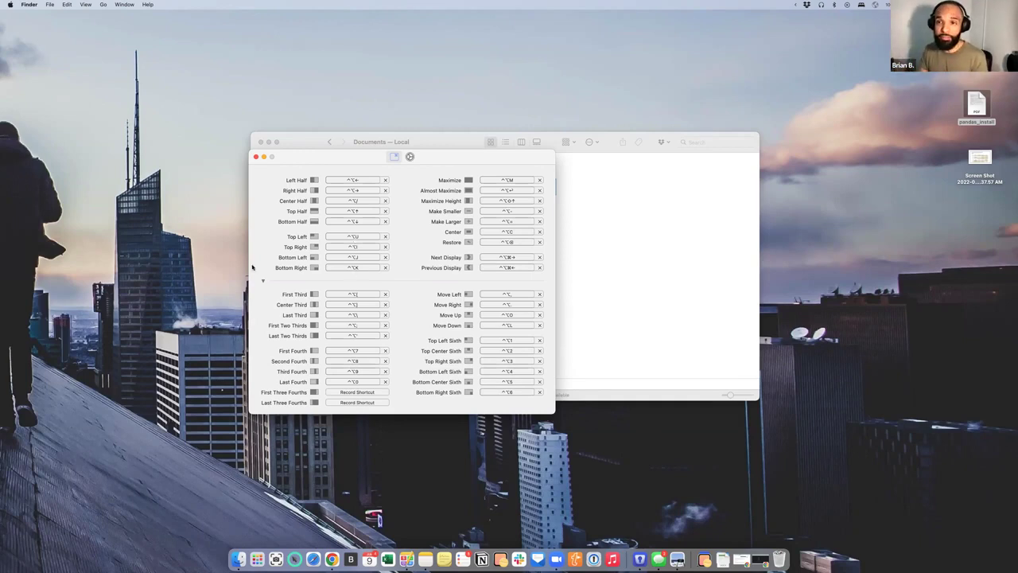
pyautogui.click(255, 157)
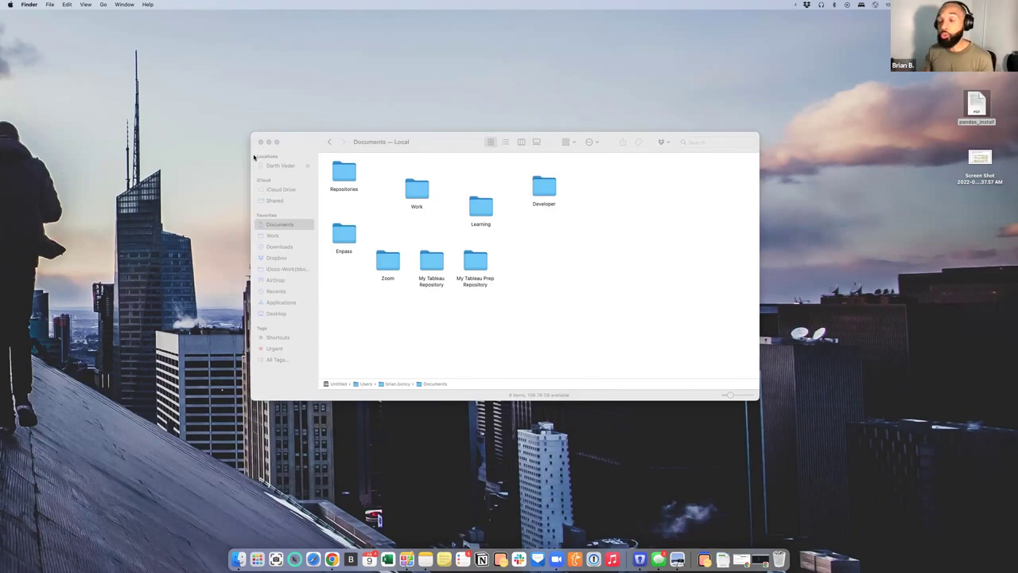